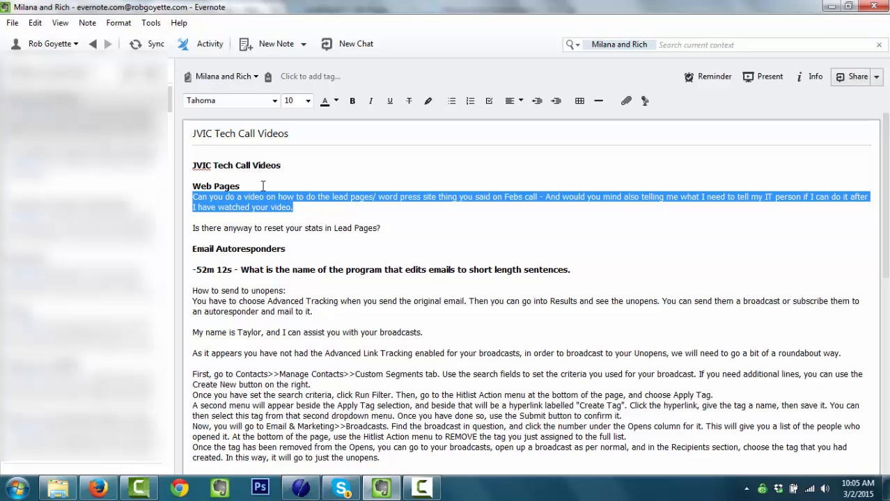
- Clear the note selection and switch from Evernote to Firefox, which shows the WordPress Dashboard
key("Right")
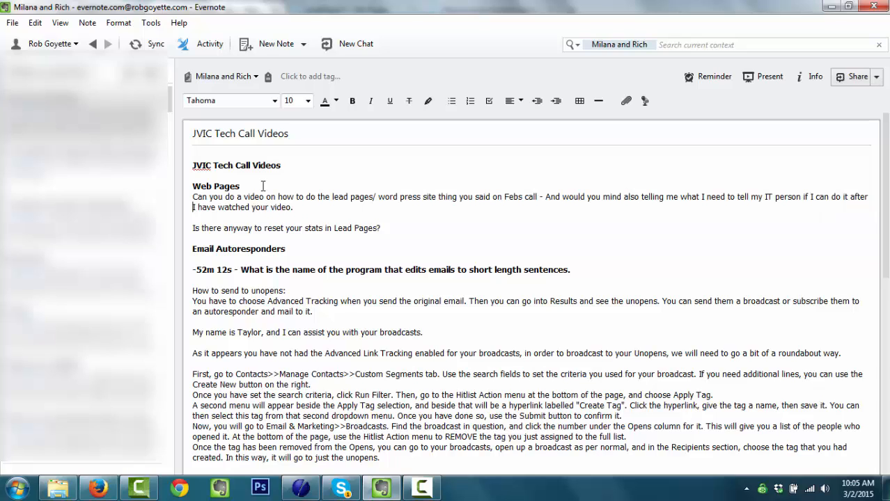
key("Left")
key("alt+Tab")
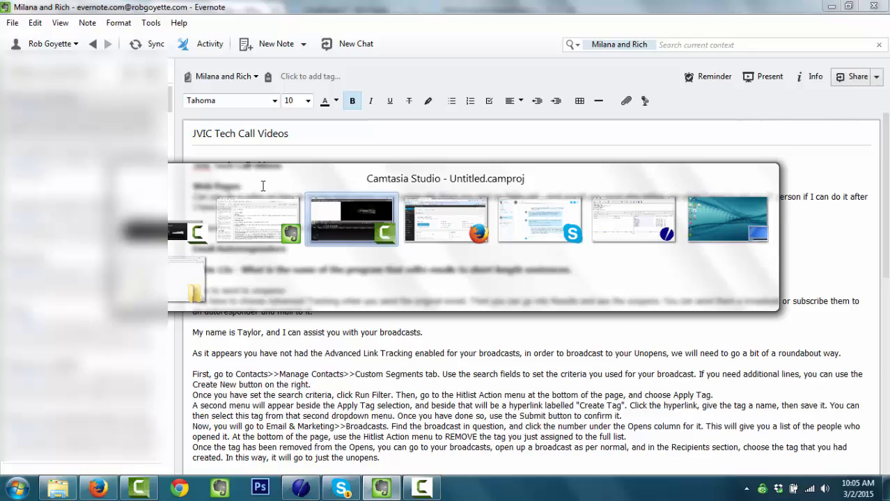
key("alt+Tab")
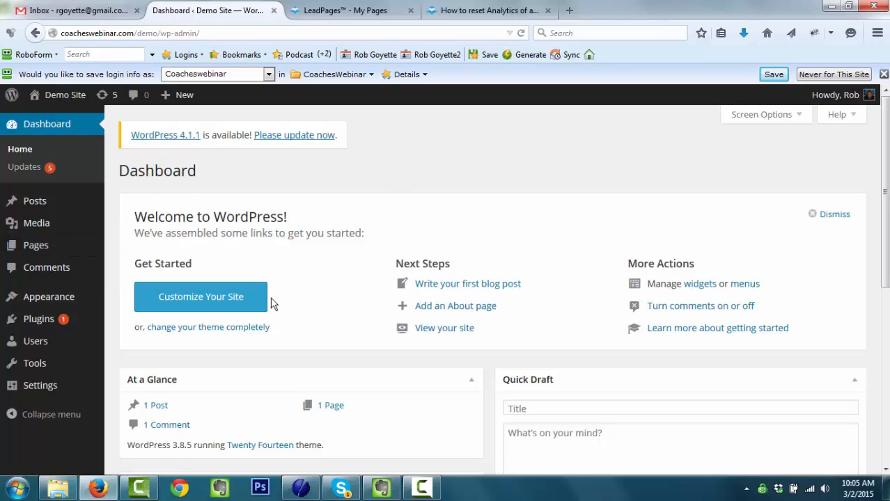
- Launch the WordPress 4.1.1 core update from the Dashboard's update notice
left_click(303, 137)
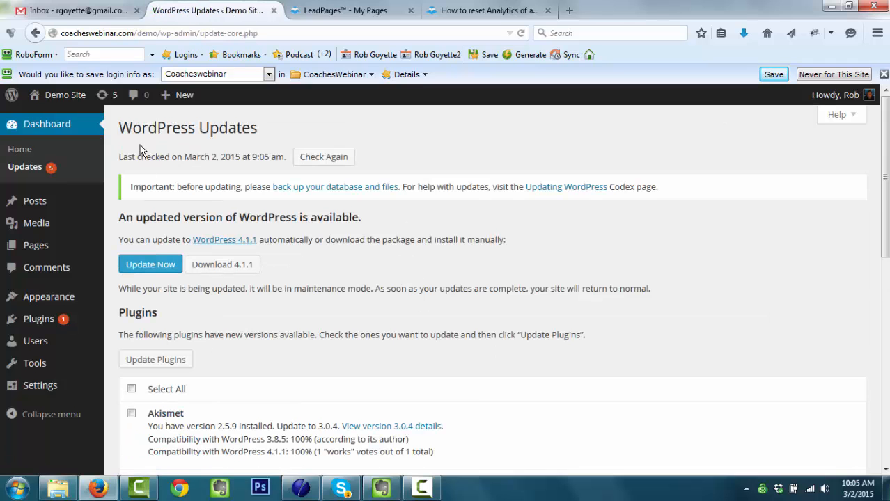
left_click(145, 32)
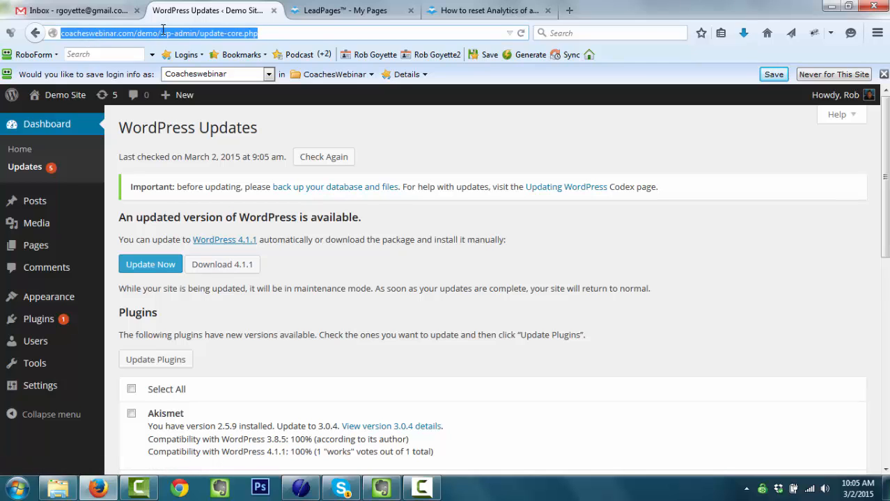
left_click(460, 262)
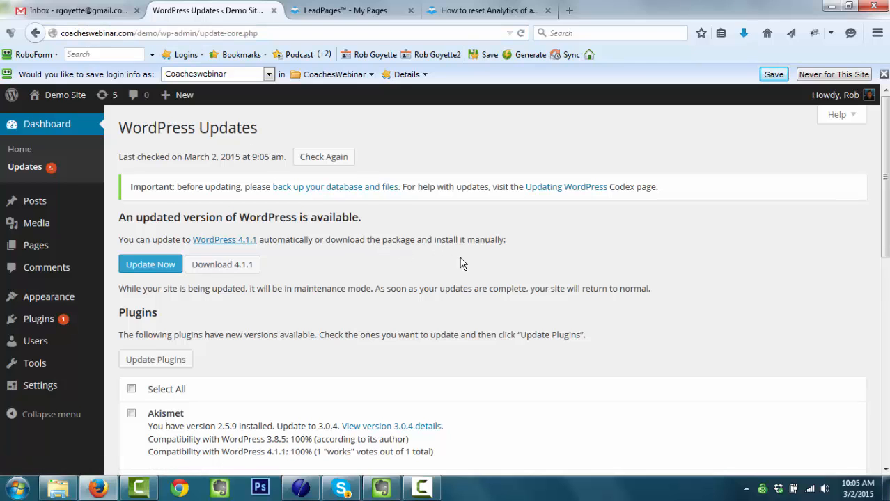
left_click(165, 273)
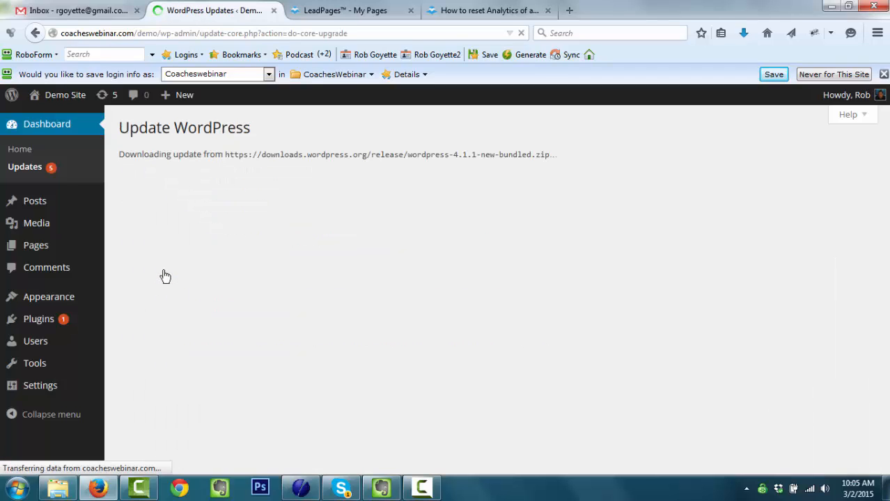
- Open CoachesWebinarHomePage's published leadpages.net page in a new tab from its Publish Options
left_click(361, 12)
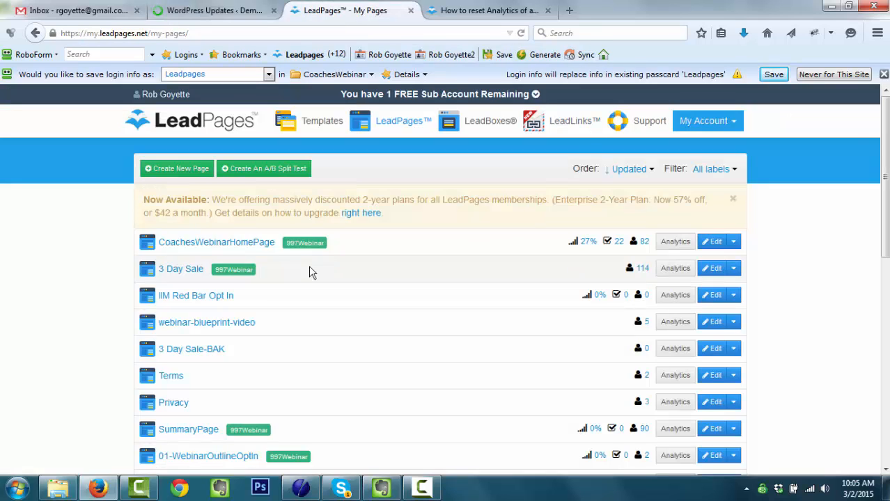
left_click(250, 248)
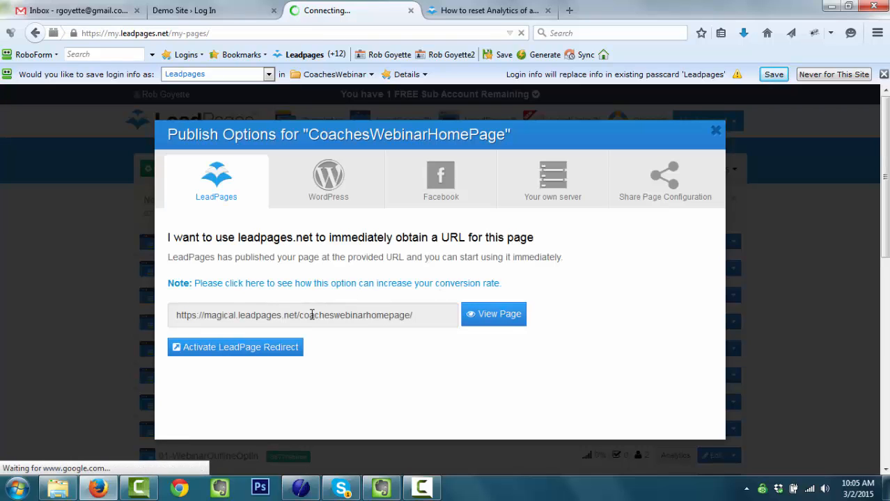
triple_click(228, 315)
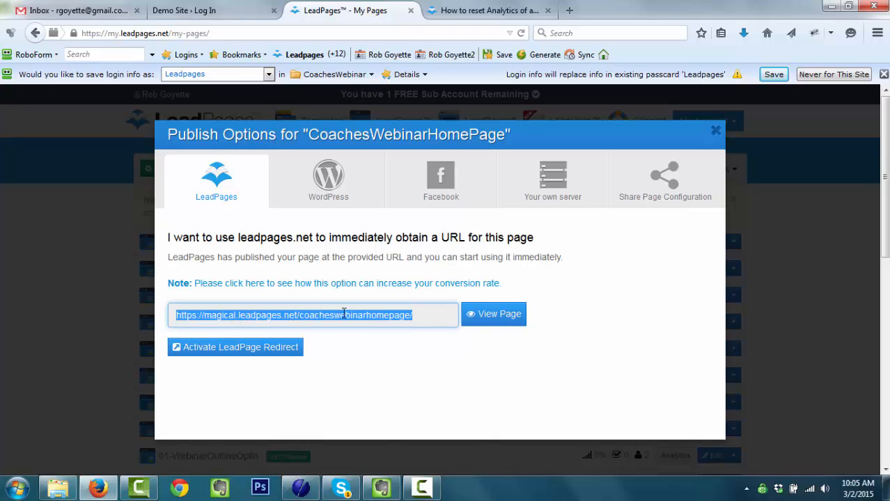
left_click(496, 317)
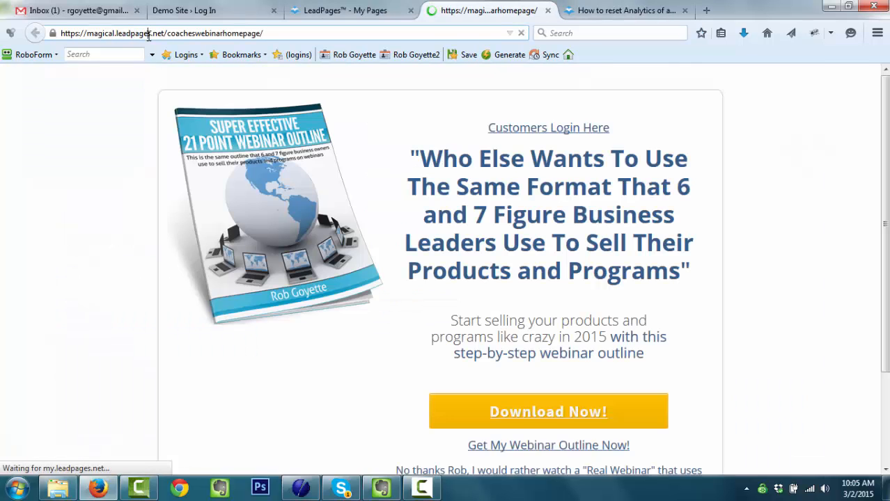
left_click(174, 31)
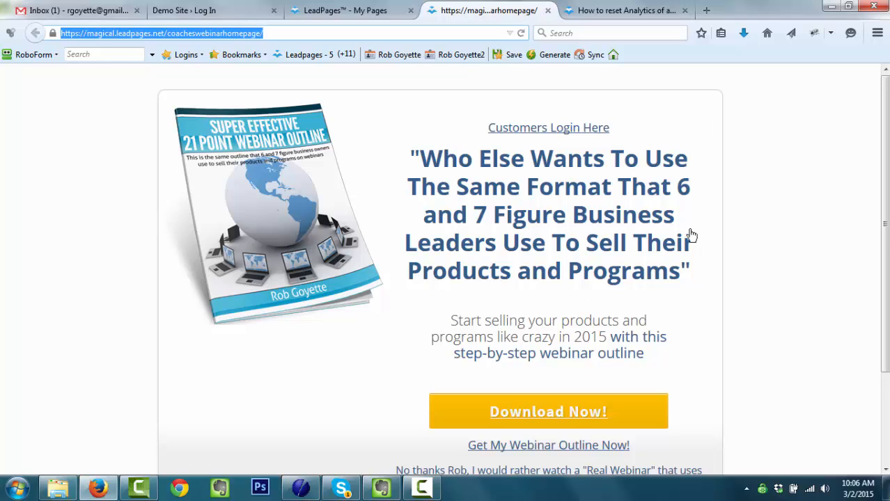
scroll(697, 252, "down", 3)
scroll(692, 275, "up", 3)
- Close the landing page tab and download the WordPress plugin from CoachesWebinarHomePage's Publish Options
left_click(548, 11)
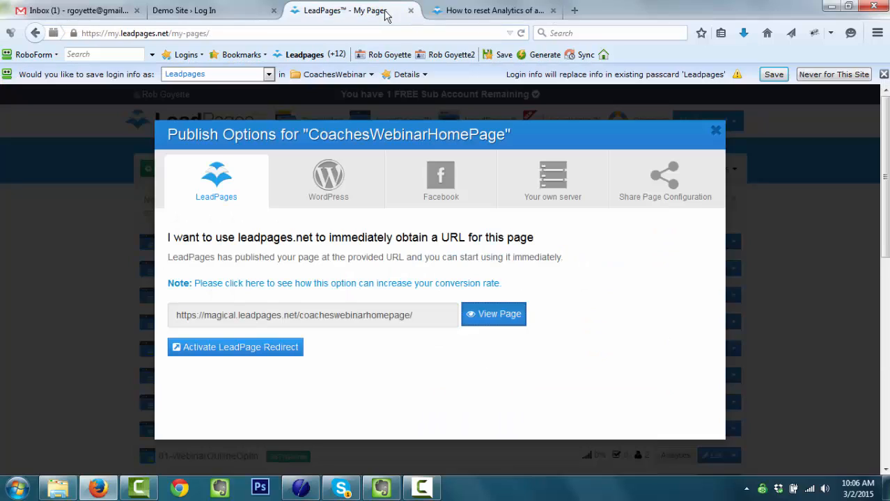
left_click(715, 135)
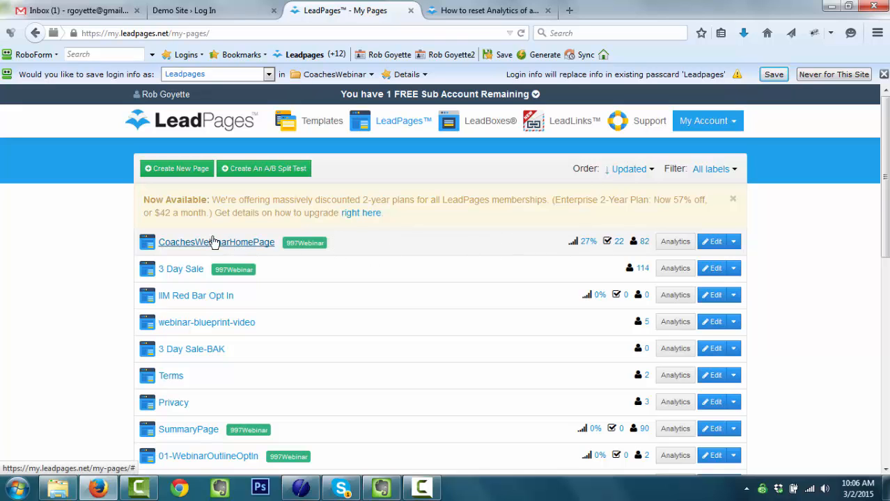
left_click(238, 244)
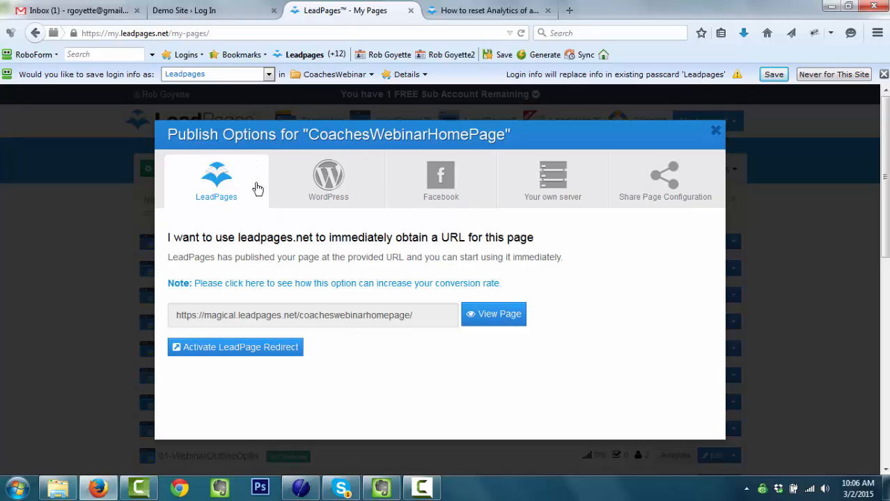
left_click(331, 187)
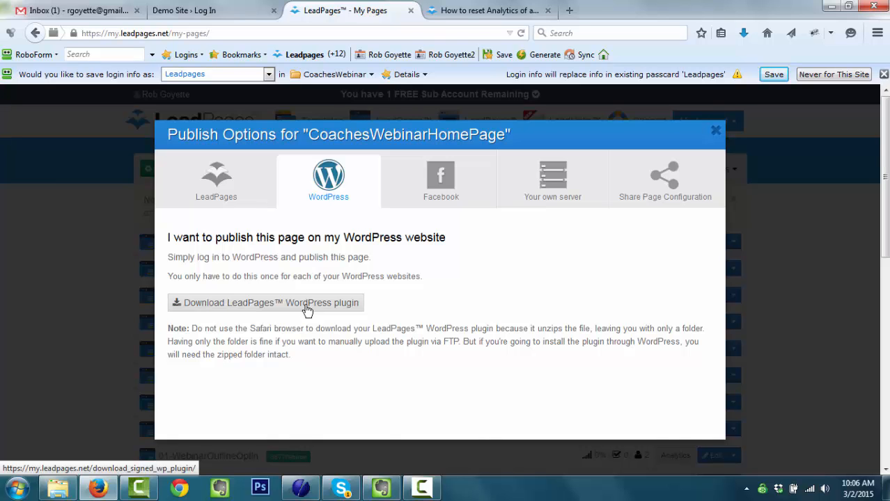
left_click(307, 310)
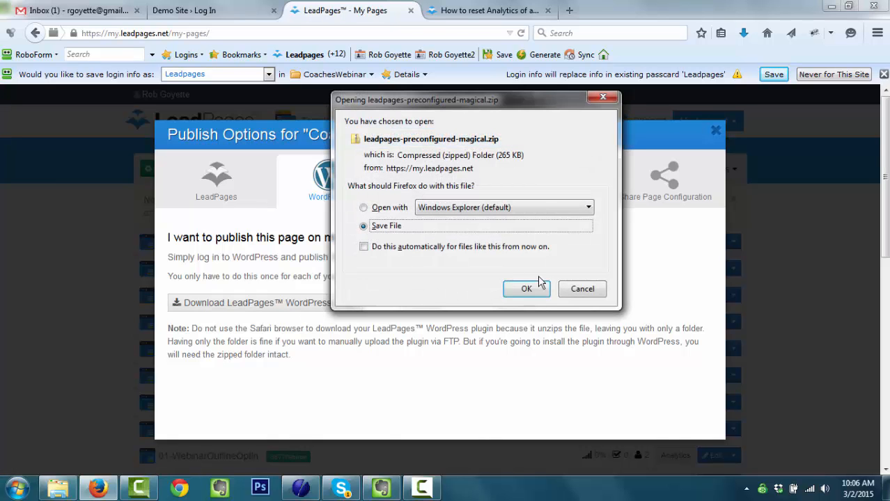
- Save leadpages-preconfigured-magical.zip into _CoachesWebinar, replacing the older copy
left_click(530, 289)
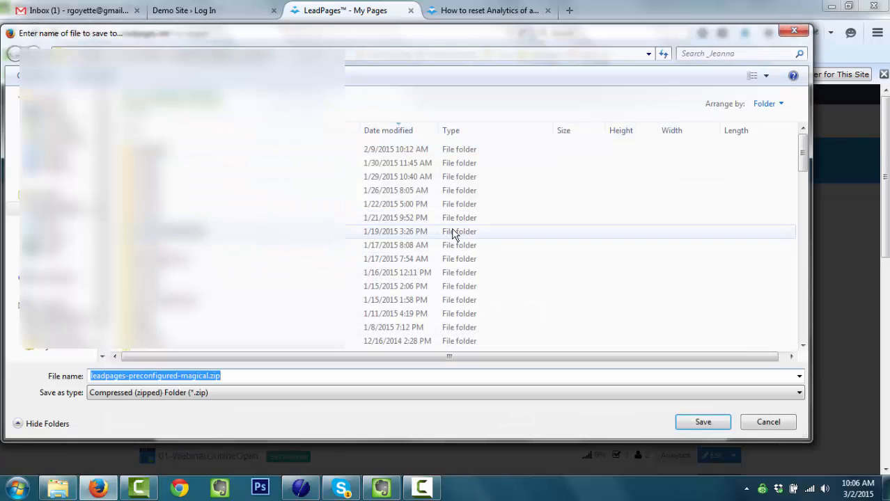
left_click(203, 54)
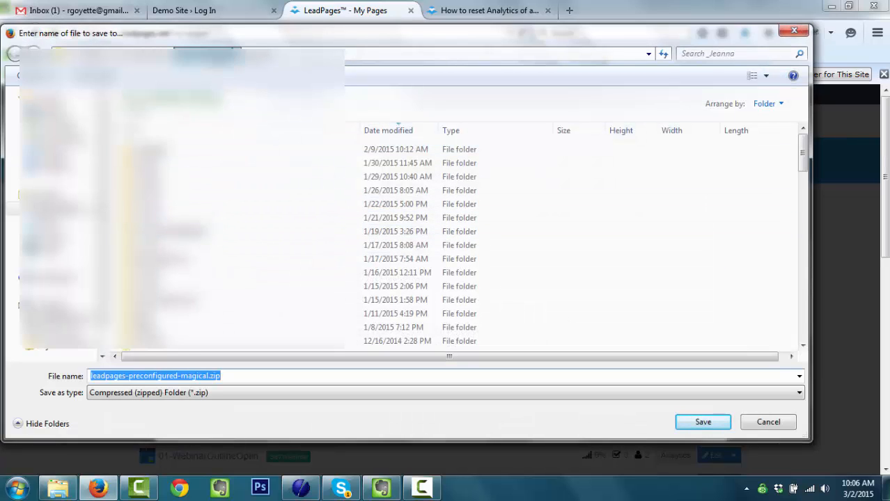
left_click(191, 179)
double_click(191, 179)
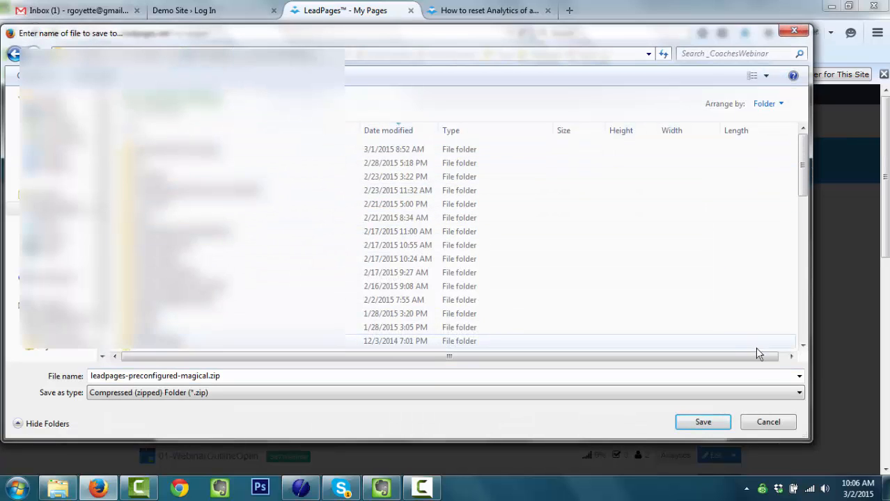
left_click(714, 421)
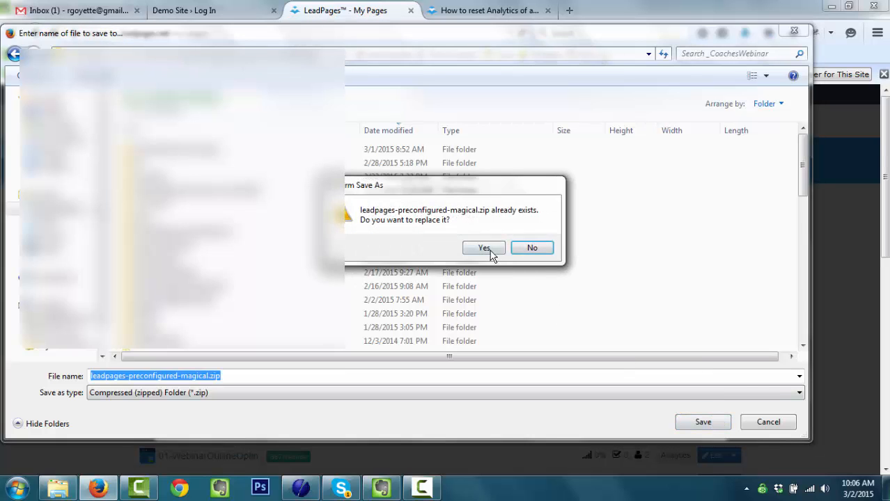
left_click(485, 248)
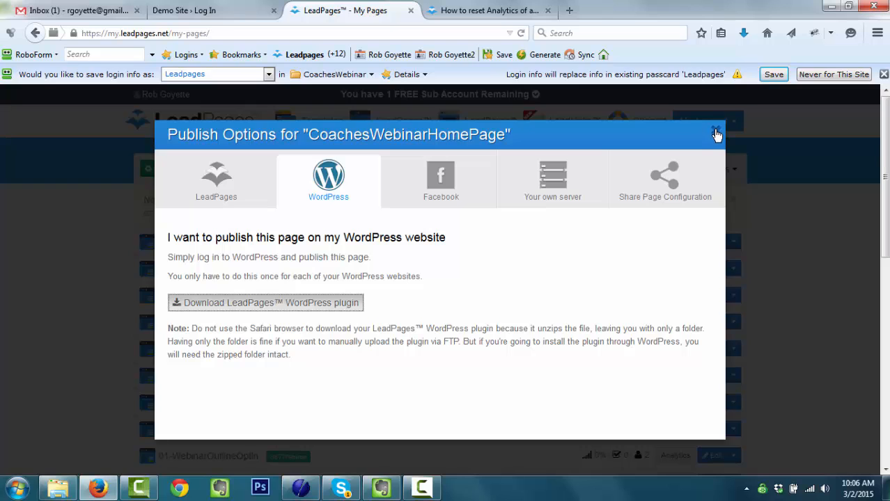
left_click(717, 134)
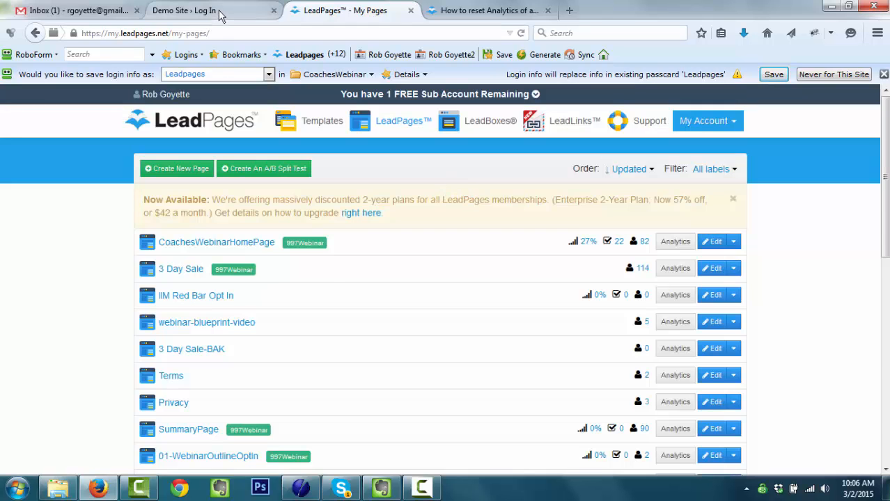
- Log in to the Demo Site as admin using the saved password
left_click(202, 11)
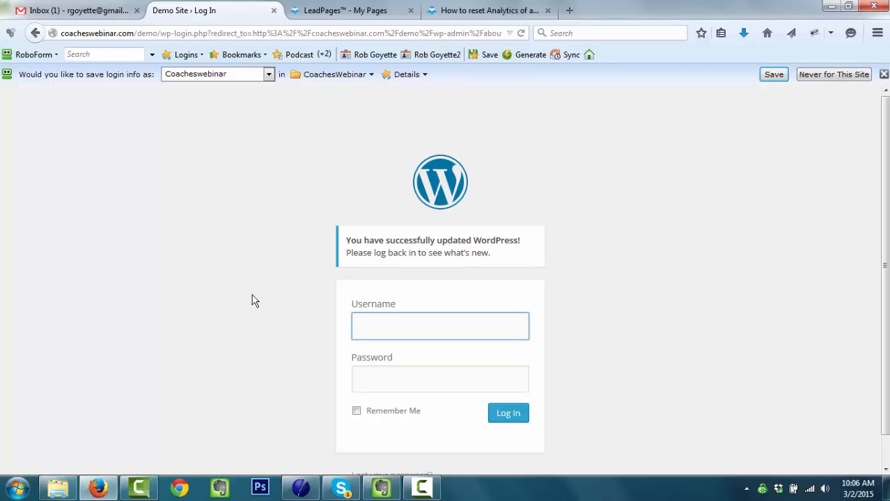
left_click(428, 331)
type("admin")
key("Tab")
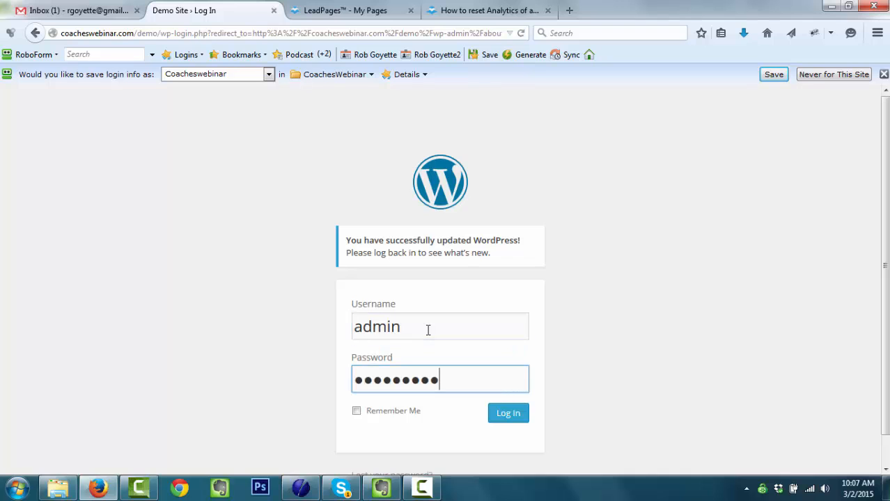
key("Return")
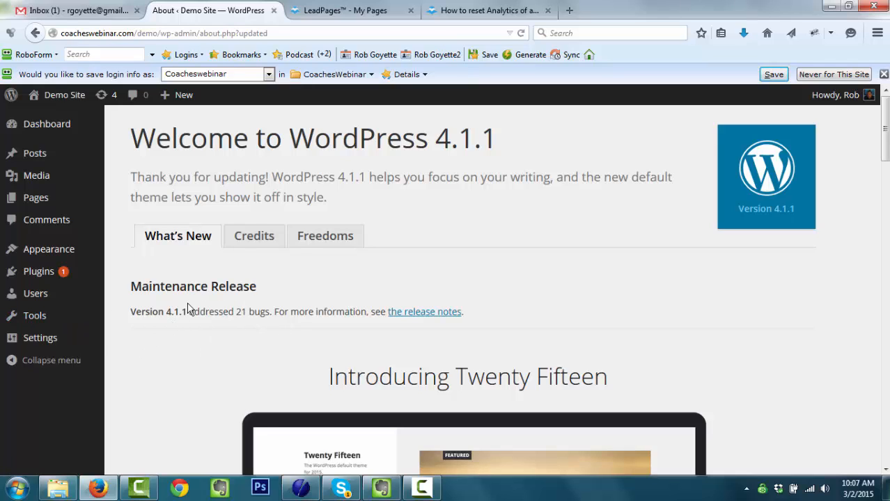
- Save the Post name permalink structure, then show the Installed Plugins list
mouse_move(44, 339)
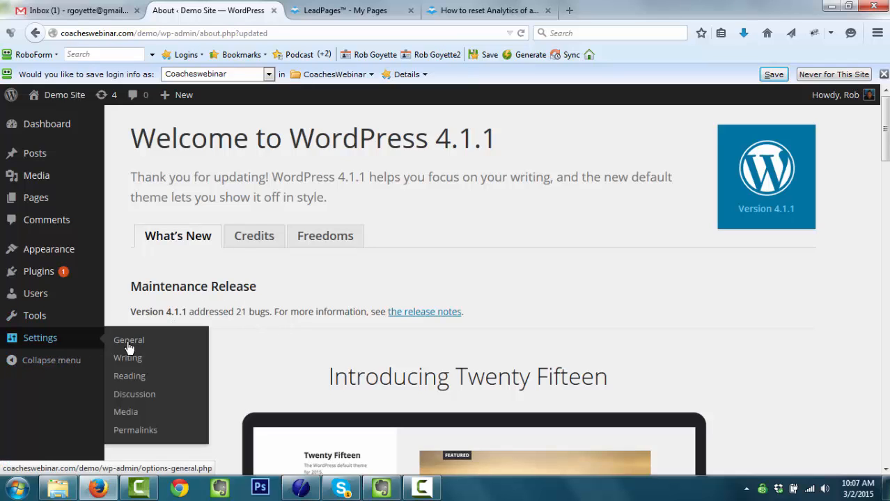
left_click(137, 433)
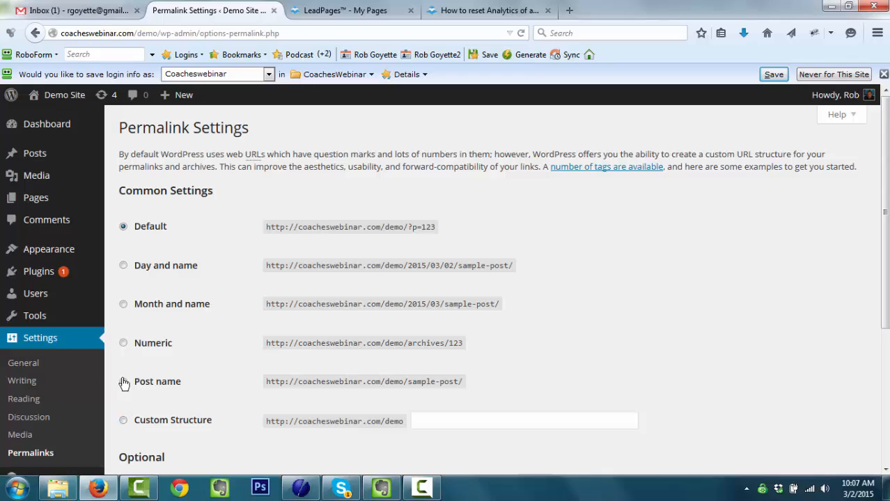
left_click(123, 382)
scroll(356, 384, "down", 5)
left_click(157, 410)
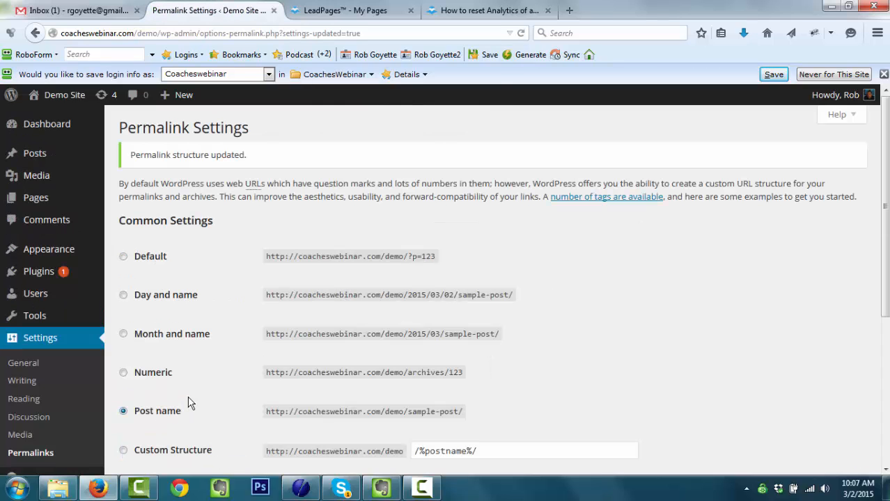
left_click(38, 276)
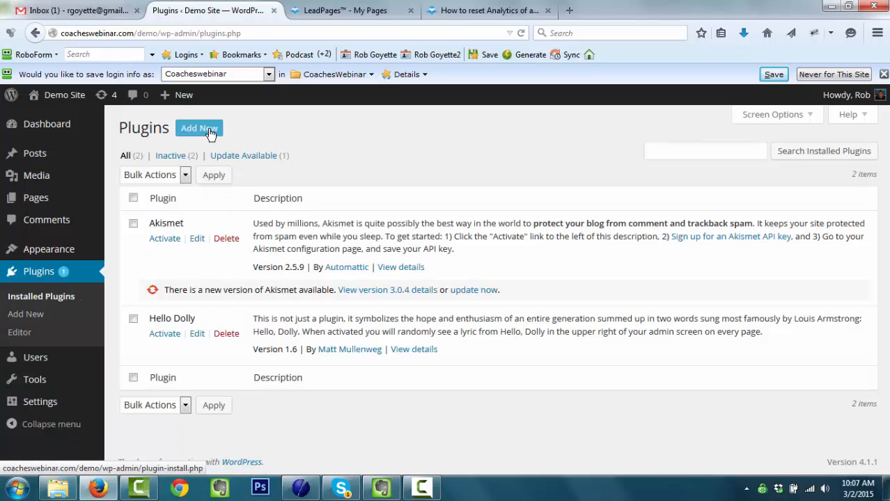
- Choose leadpages-preconfigured-magical.zip from the _CoachesWebinar folder for plugin upload
left_click(210, 132)
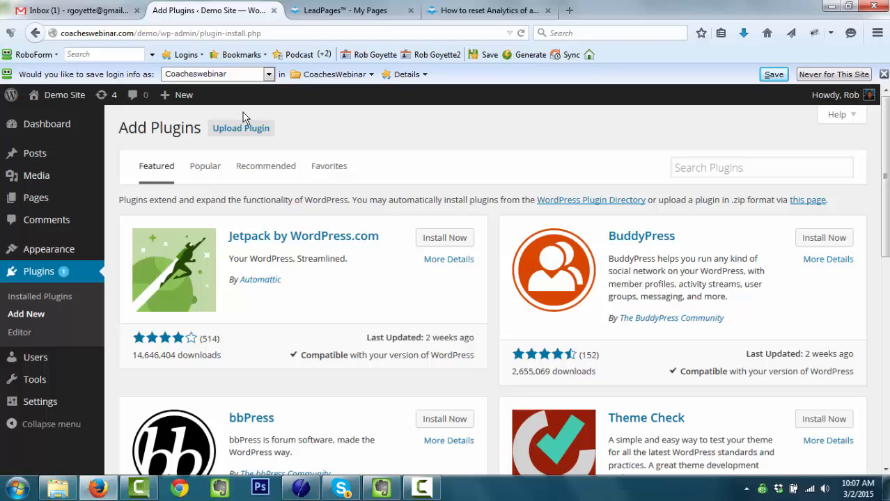
left_click(243, 128)
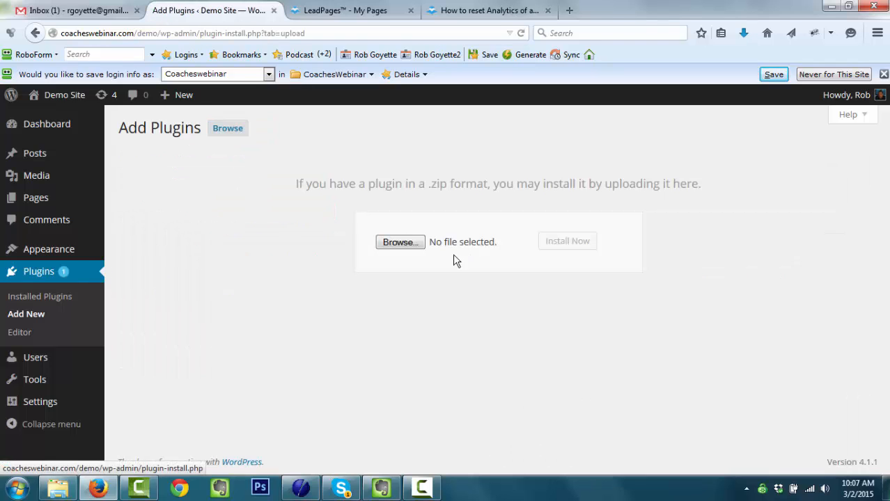
left_click(400, 242)
double_click(183, 120)
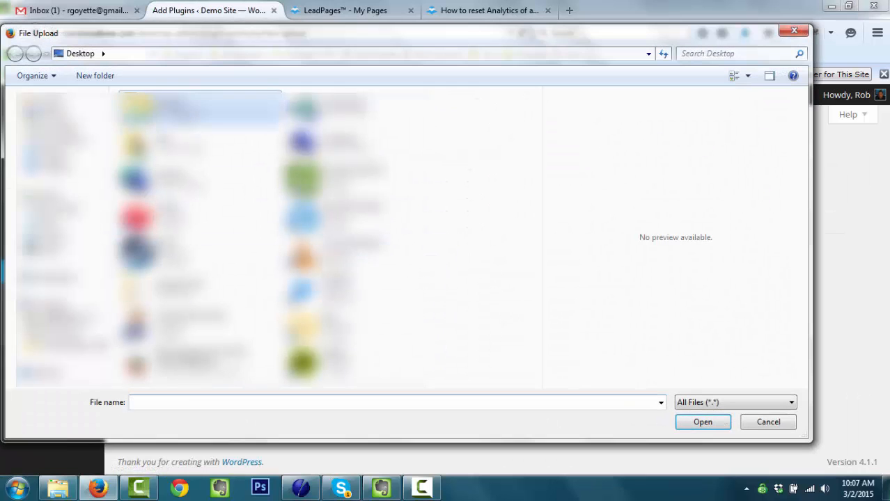
double_click(171, 154)
left_click(172, 151)
double_click(171, 152)
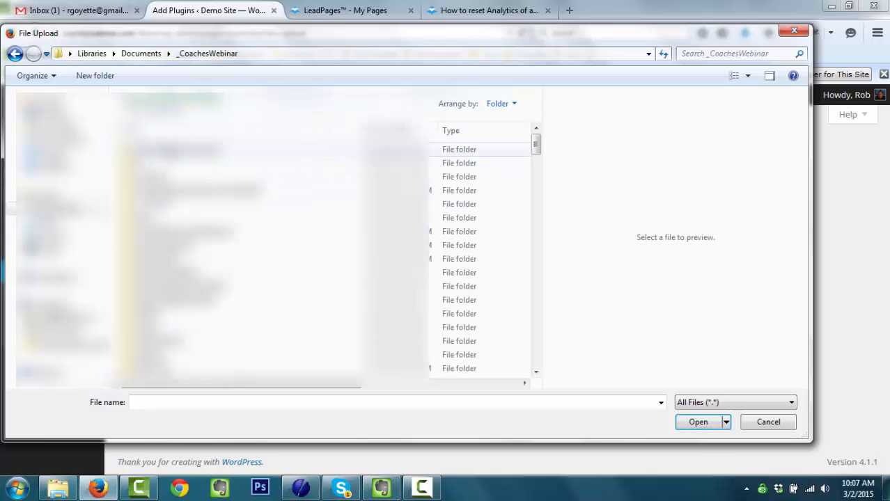
left_click(220, 234)
scroll(216, 293, "down", 10)
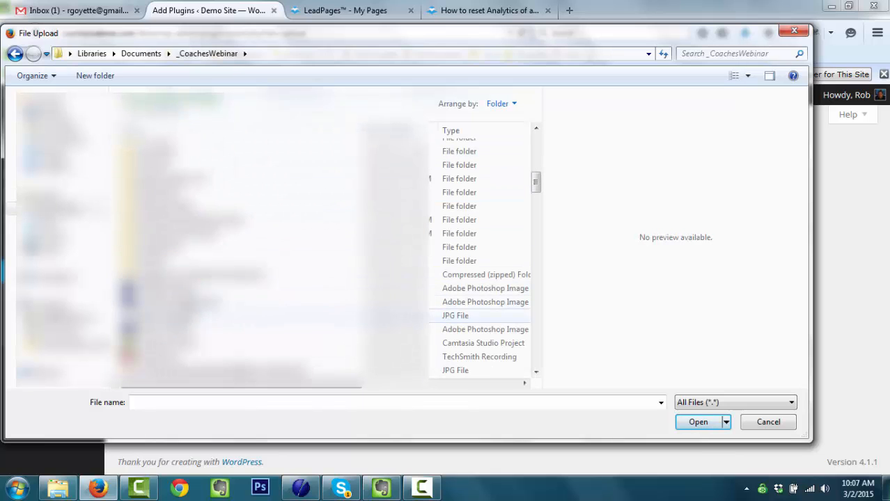
left_click(162, 276)
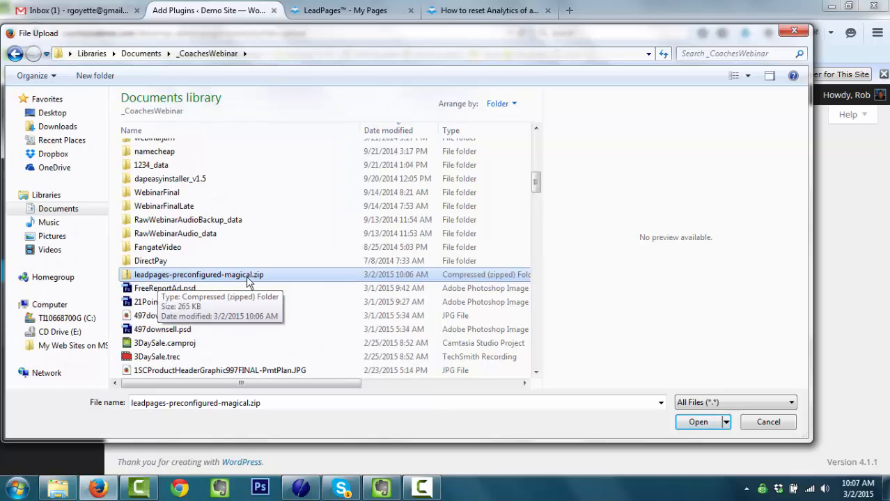
double_click(212, 276)
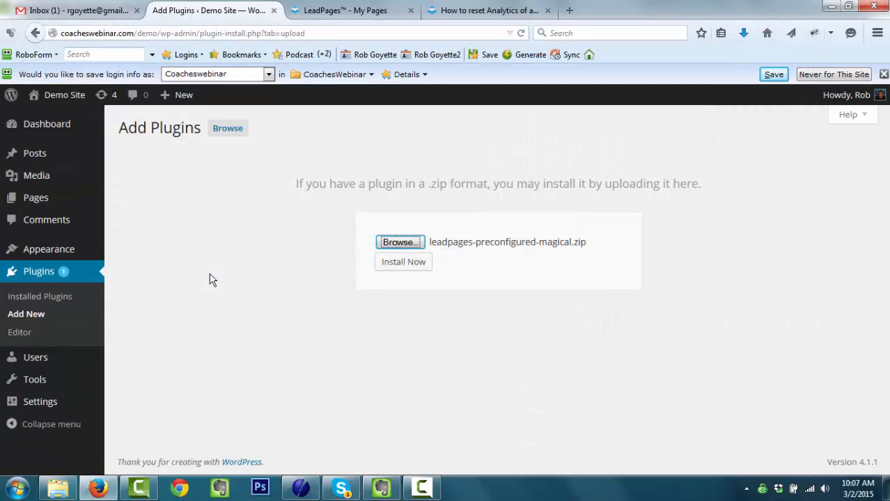
- Install and activate the uploaded LeadPages plugin
left_click(416, 272)
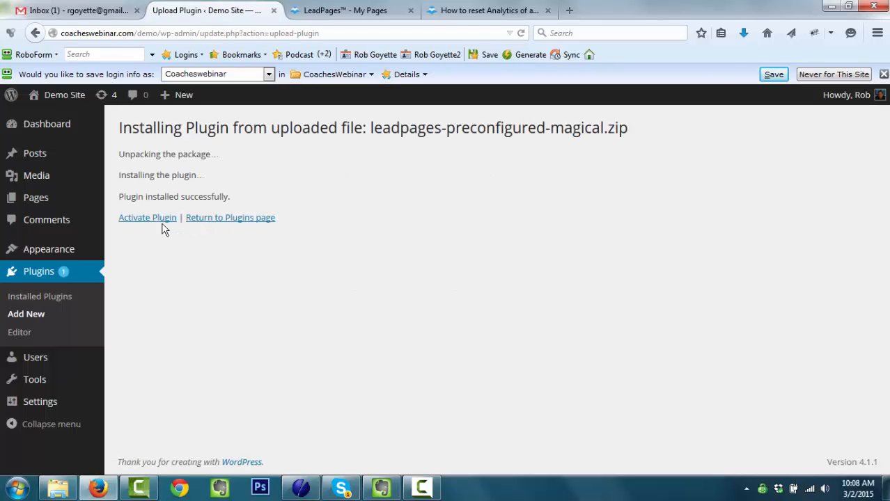
left_click(159, 220)
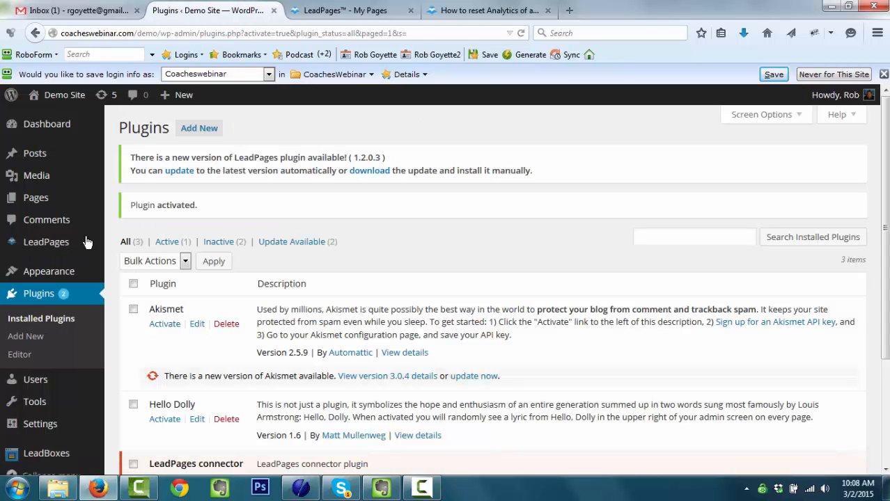
mouse_move(39, 247)
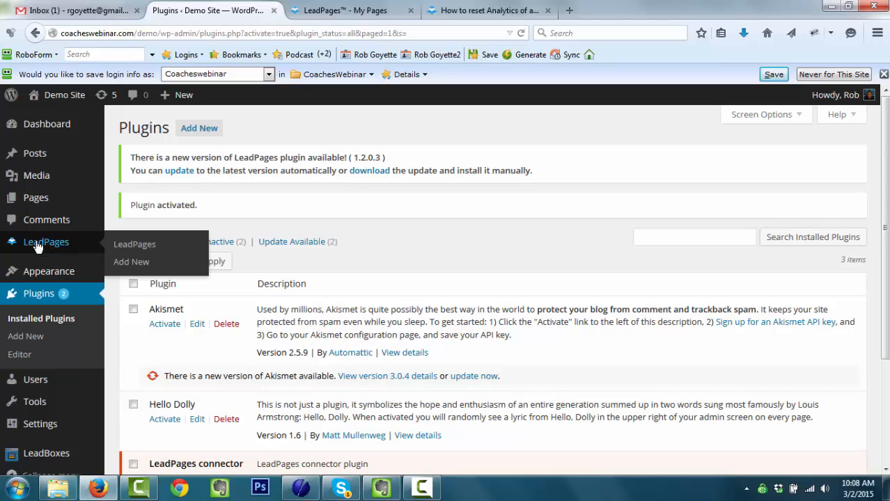
scroll(44, 324, "down", 1)
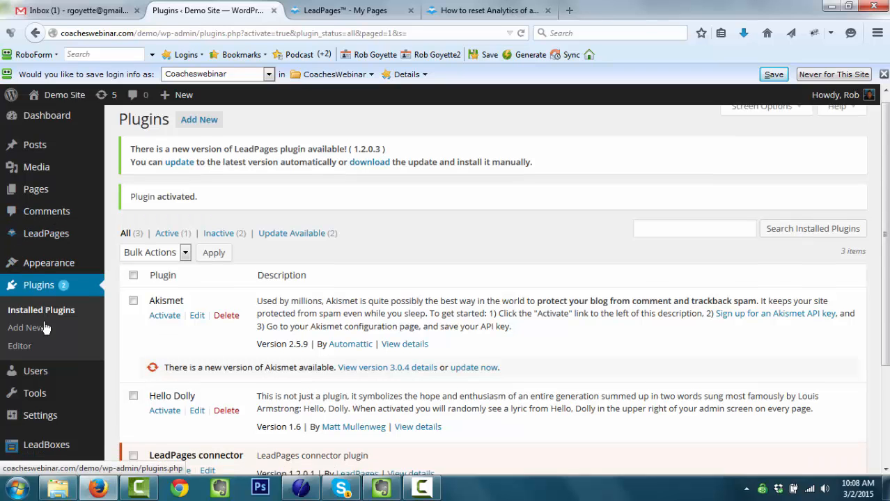
scroll(44, 362, "down", 4)
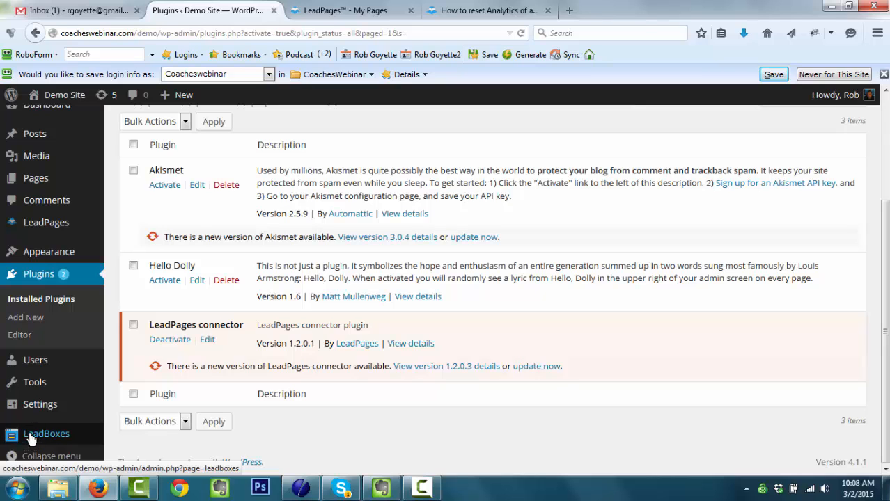
scroll(42, 380, "up", 4)
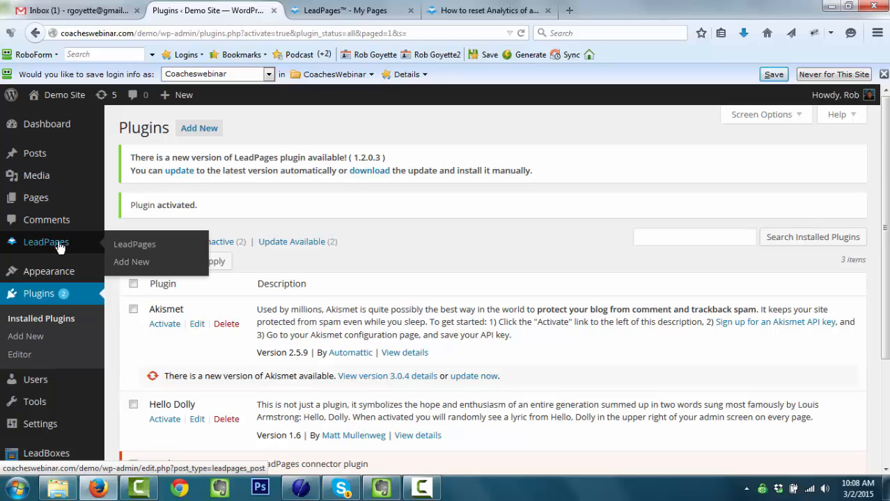
left_click(373, 13)
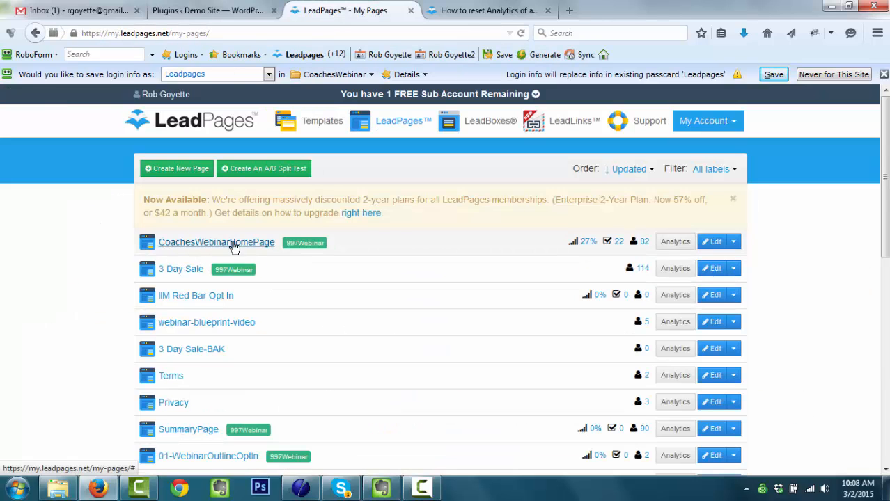
left_click(209, 11)
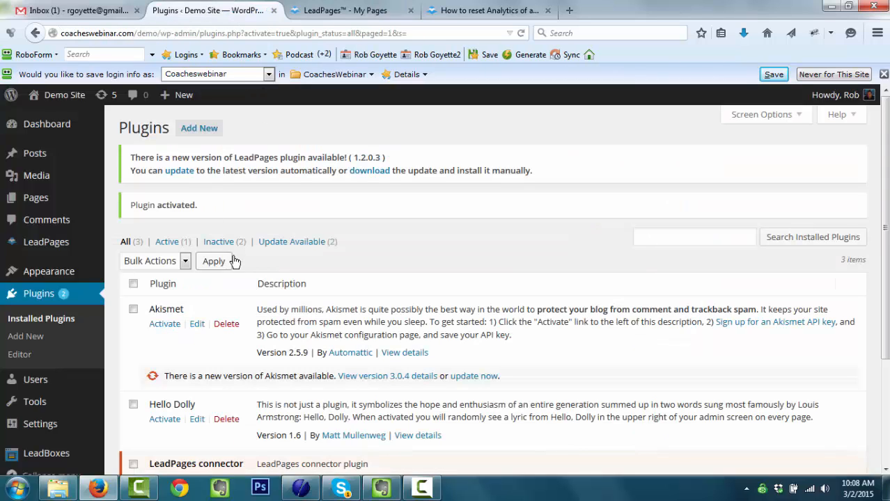
mouse_move(42, 94)
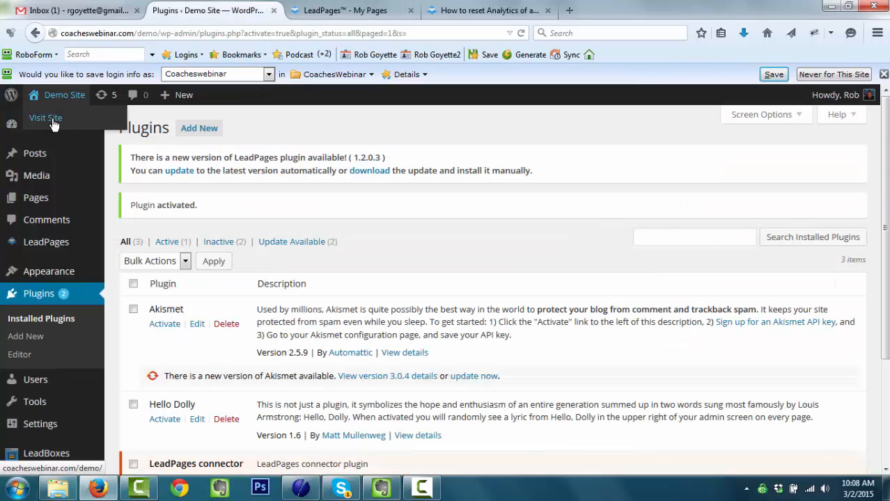
- Preview the Demo Site's front page in a new tab, close it, and open LeadPages
middle_click(46, 119)
left_click(359, 12)
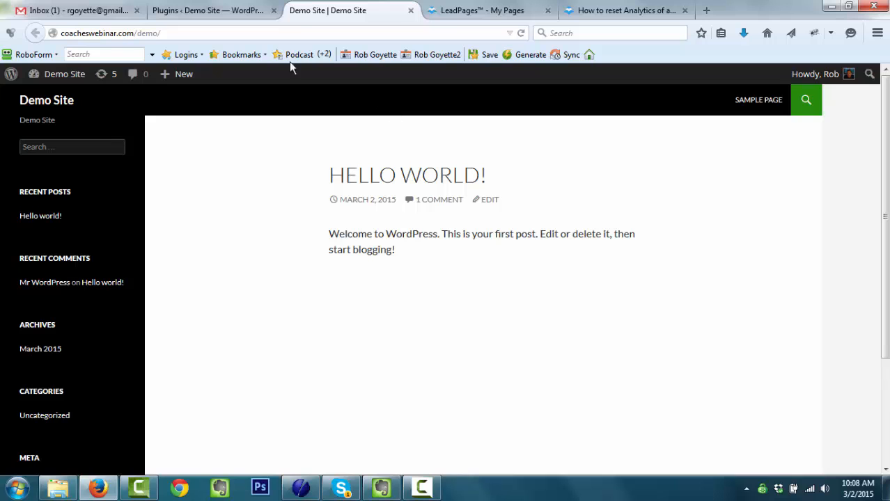
left_click(223, 11)
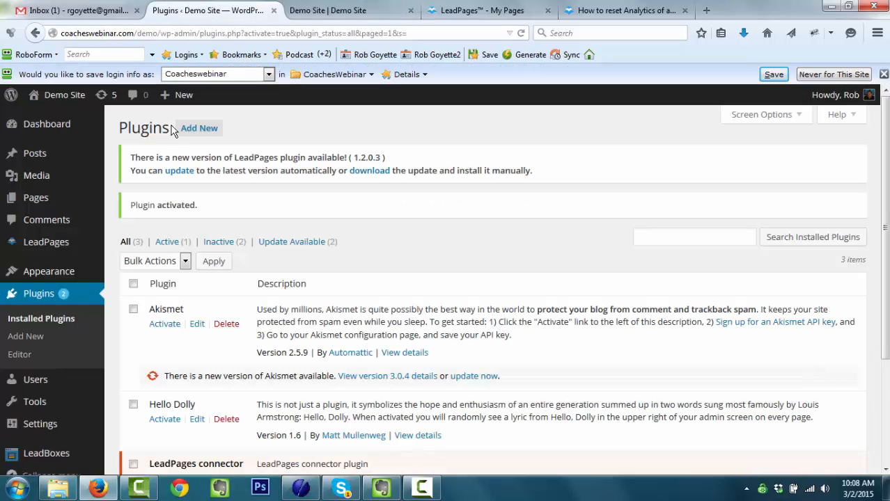
left_click(412, 11)
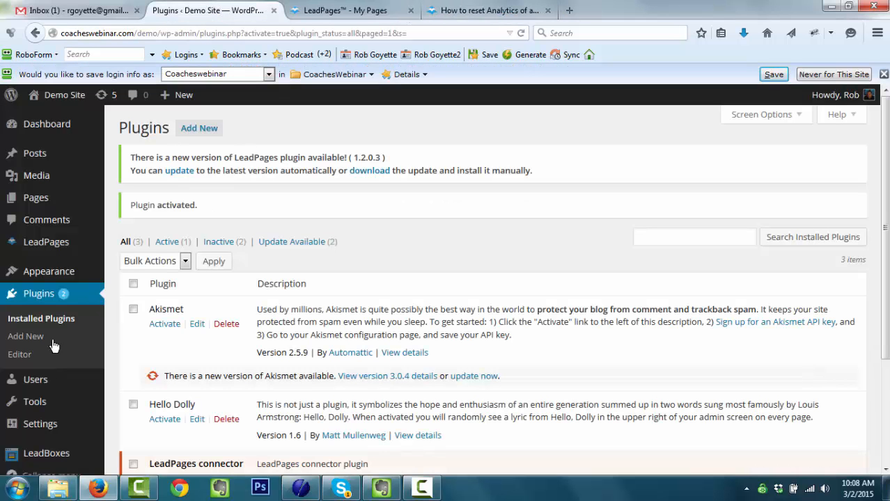
left_click(41, 249)
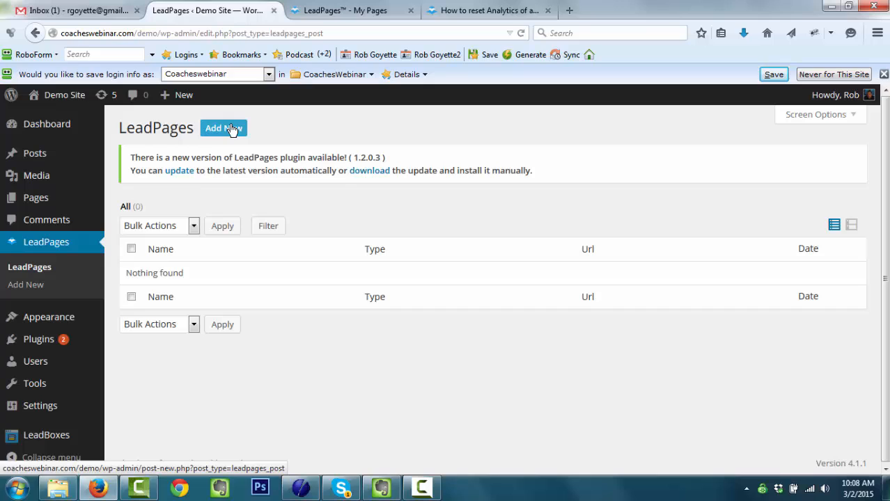
- Update the LeadPages plugin to version 1.2.0.3 from the new-version notice
left_click(232, 129)
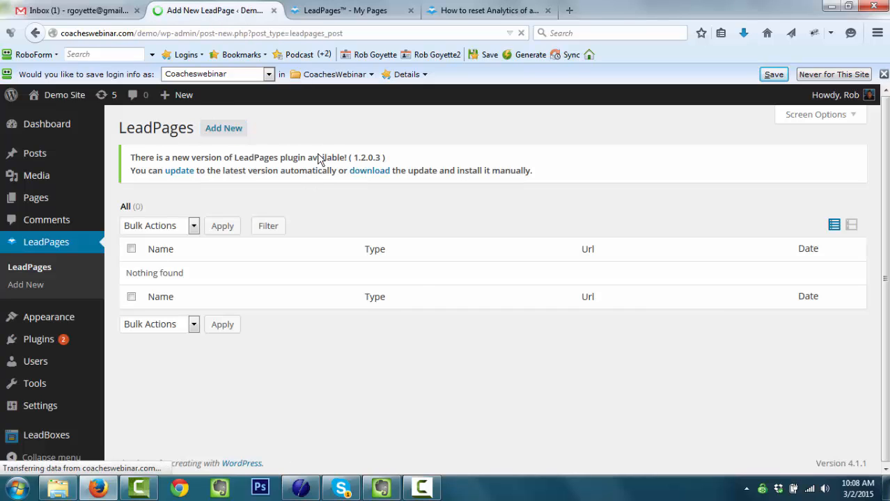
left_click(45, 247)
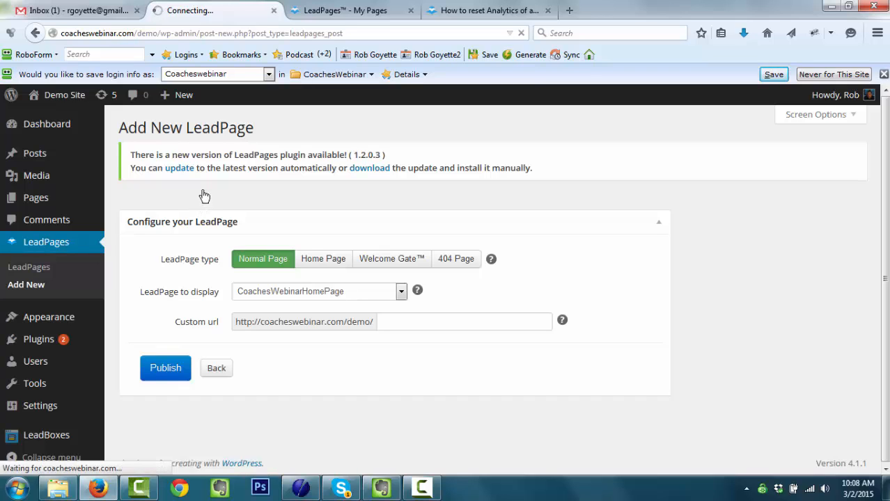
left_click(178, 172)
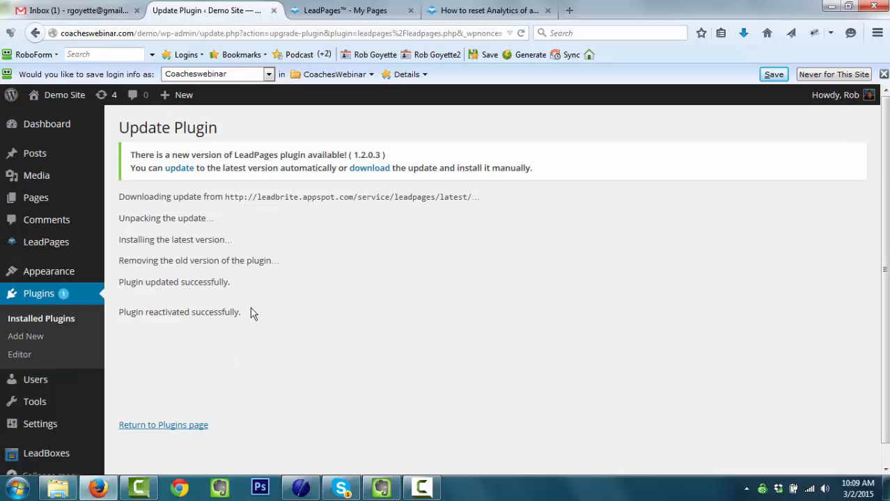
mouse_move(46, 247)
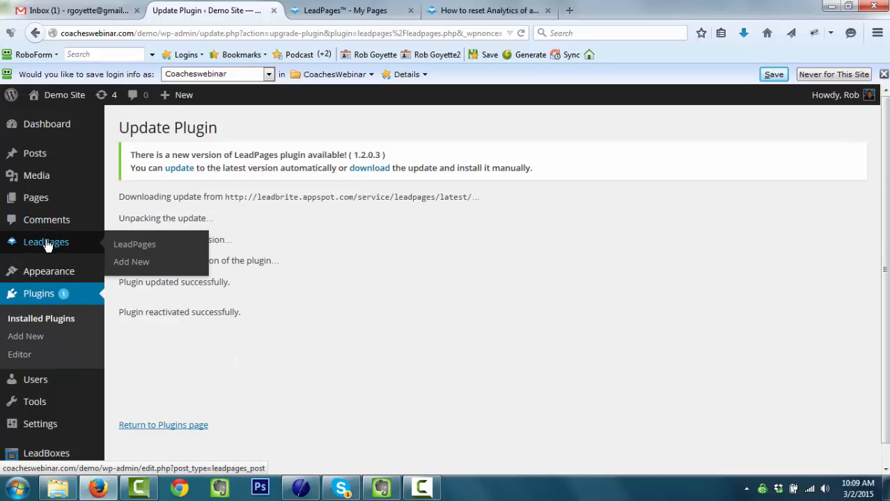
- Publish a new Home Page type LeadPage that displays CoachesWebinarHomePage
left_click(131, 263)
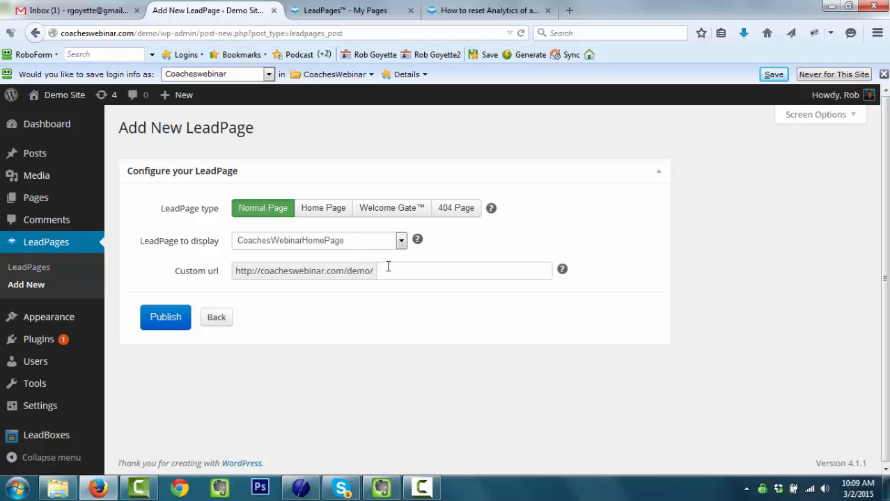
left_click(383, 270)
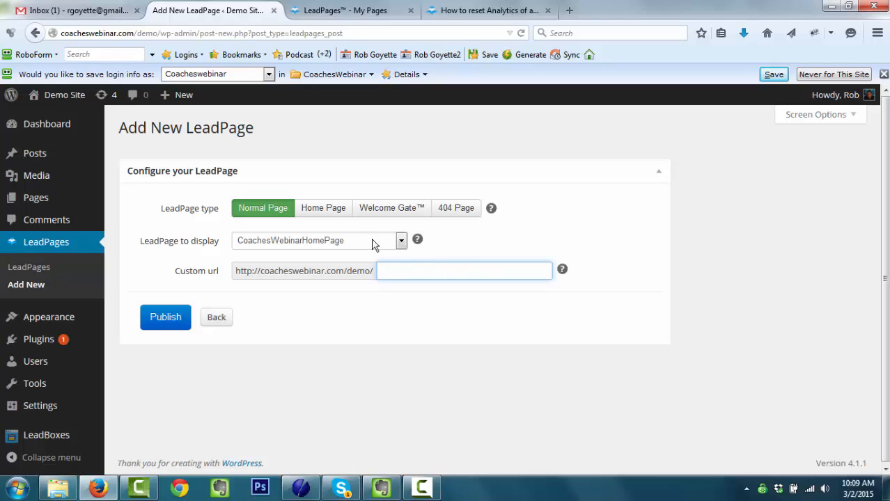
left_click(329, 209)
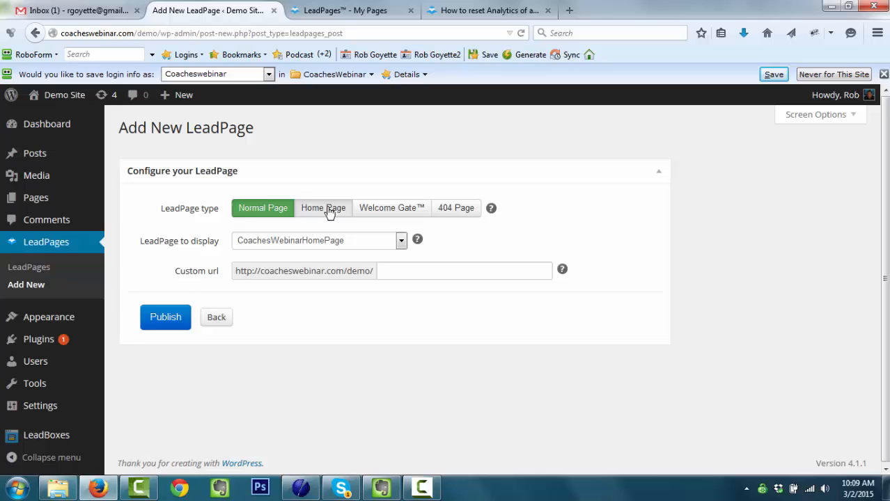
left_click(280, 244)
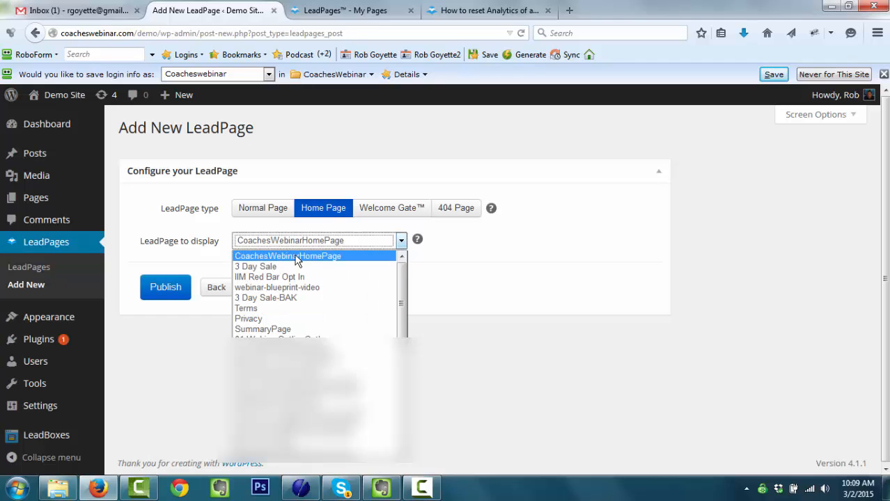
left_click(293, 257)
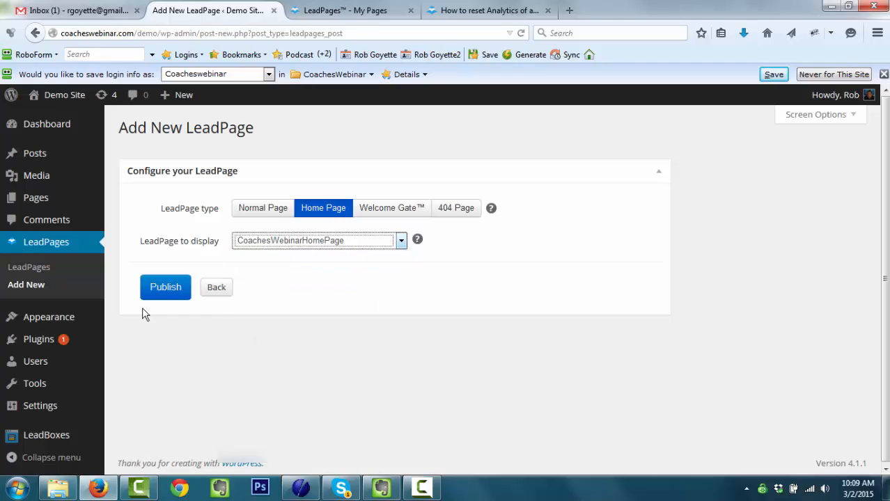
left_click(167, 291)
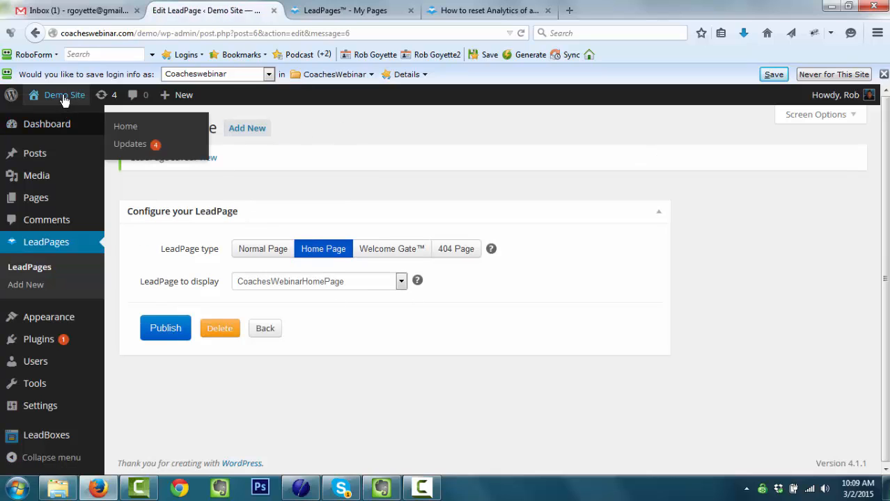
- Open the Demo Site front page in a new tab to view the webinar landing page, then return to the editor
mouse_move(60, 100)
middle_click(55, 124)
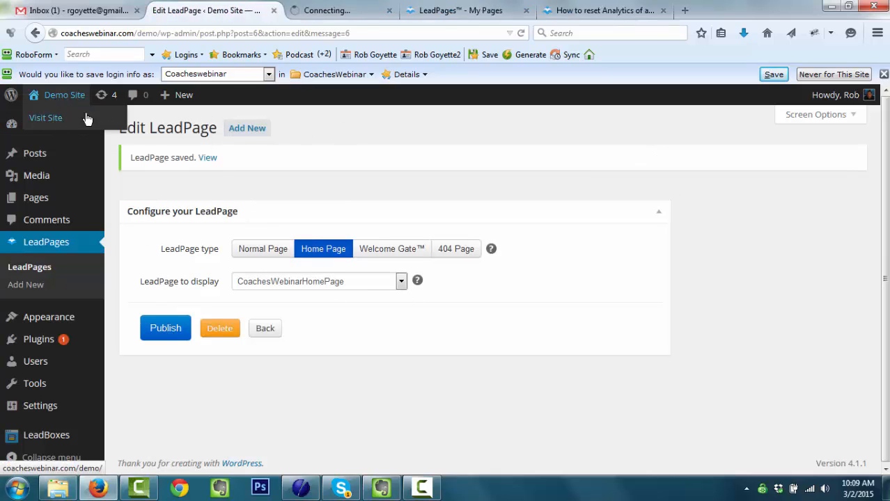
left_click(345, 11)
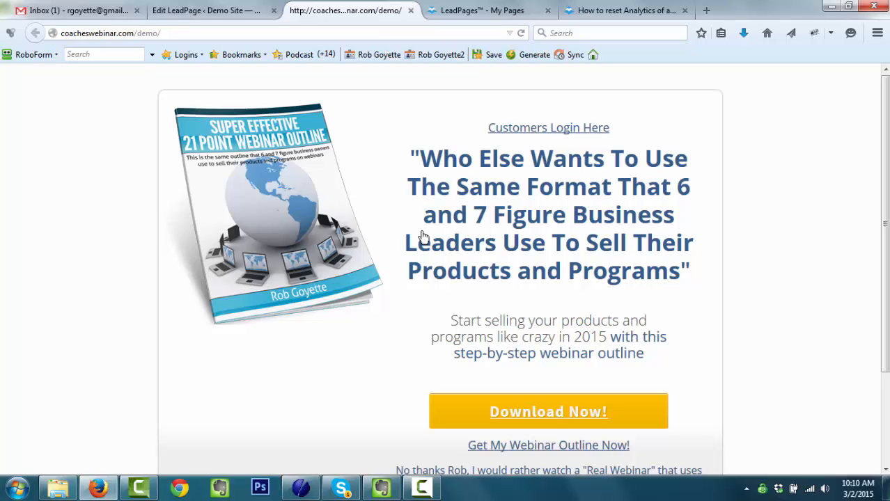
left_click(238, 14)
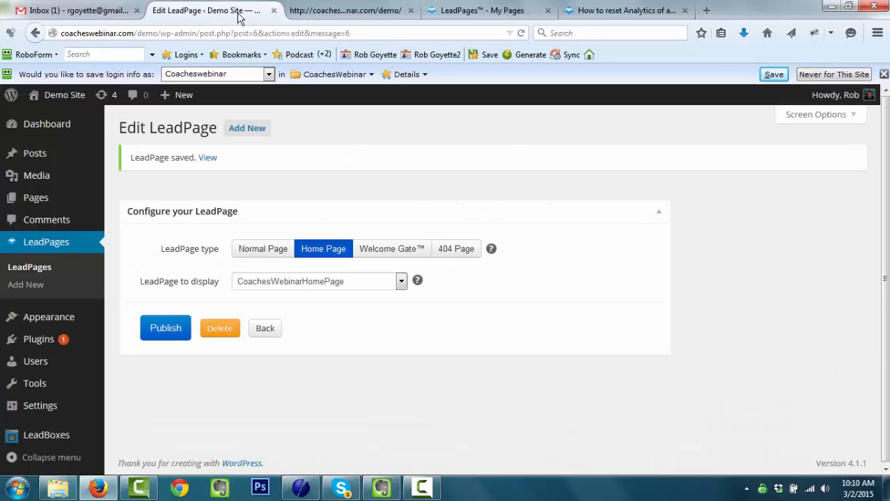
- Make the LeadPage a Normal Page showing Privacy at custom URL 'privacy' and publish it
left_click(287, 285)
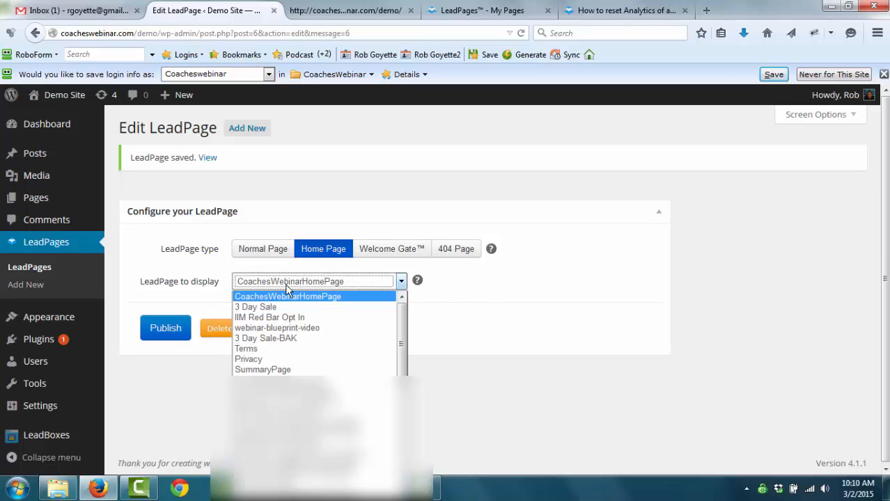
left_click(252, 358)
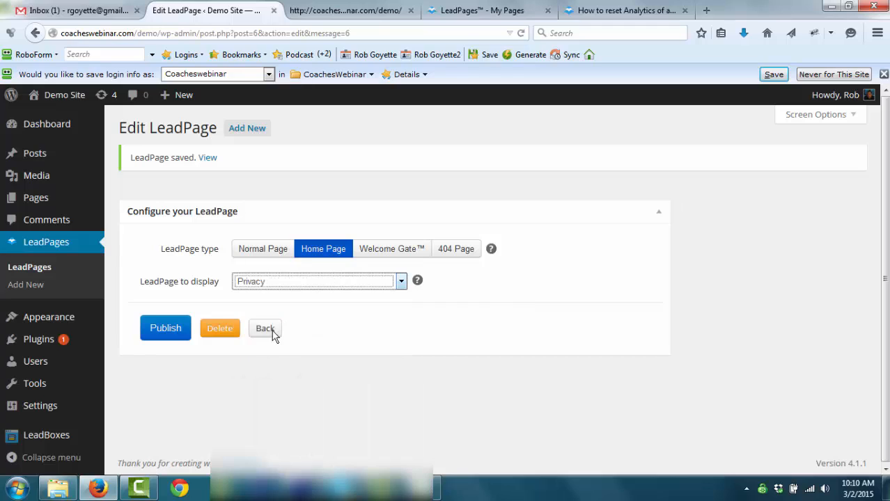
left_click(269, 252)
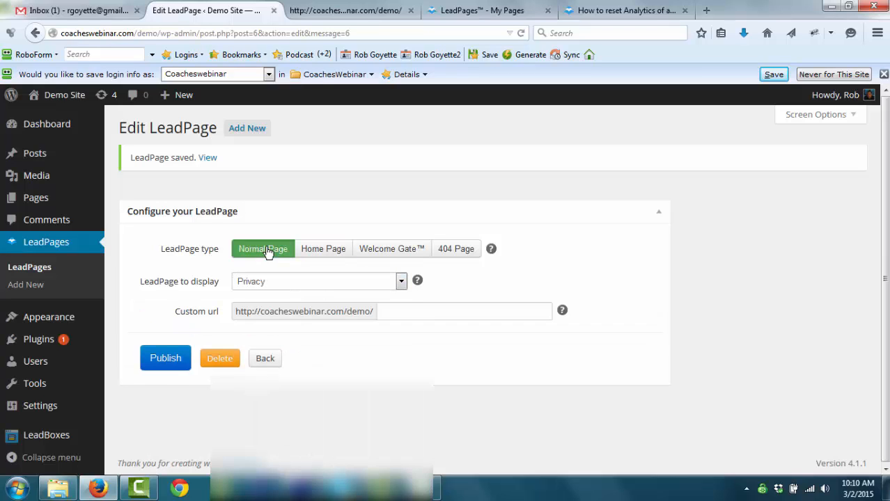
left_click(385, 314)
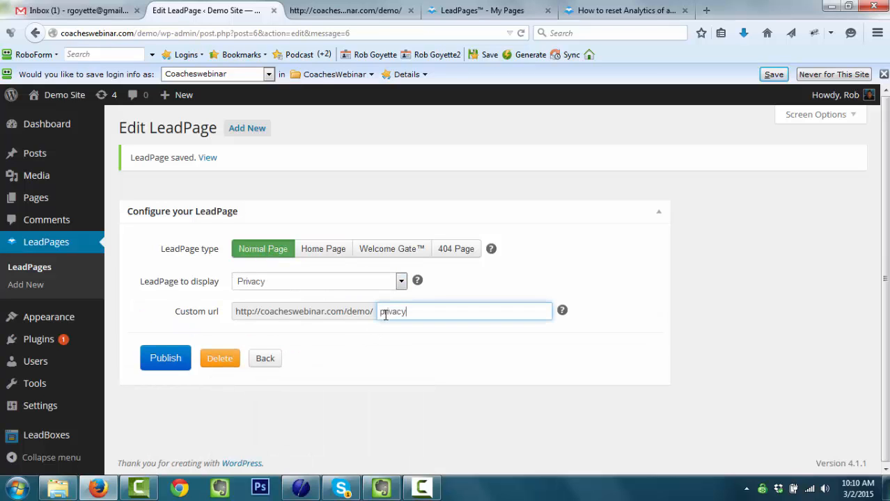
left_click(167, 359)
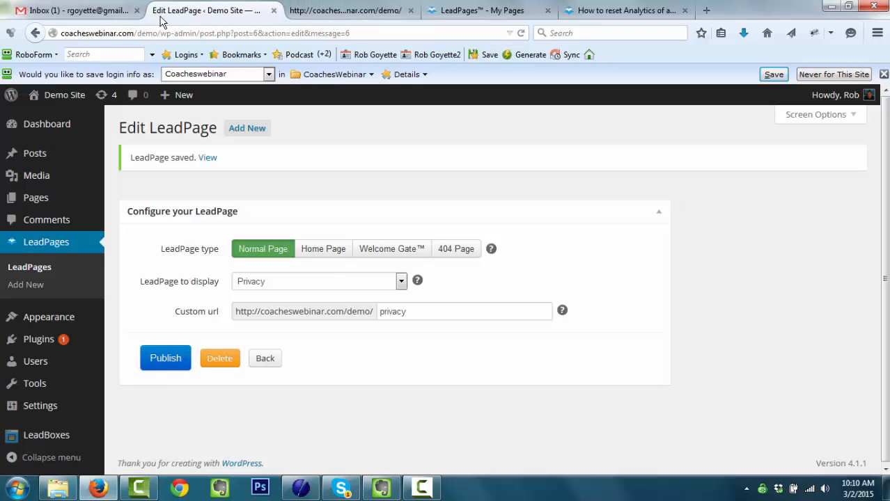
- Load coacheswebinar.com/demo/privacy in the demo-site tab to confirm the Privacy Policy page is live
left_click(343, 10)
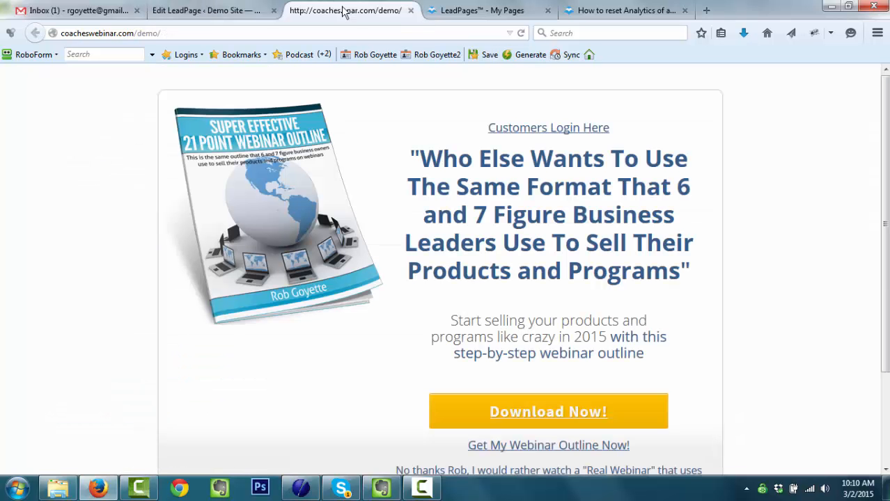
left_click(226, 31)
key("End")
type("pr")
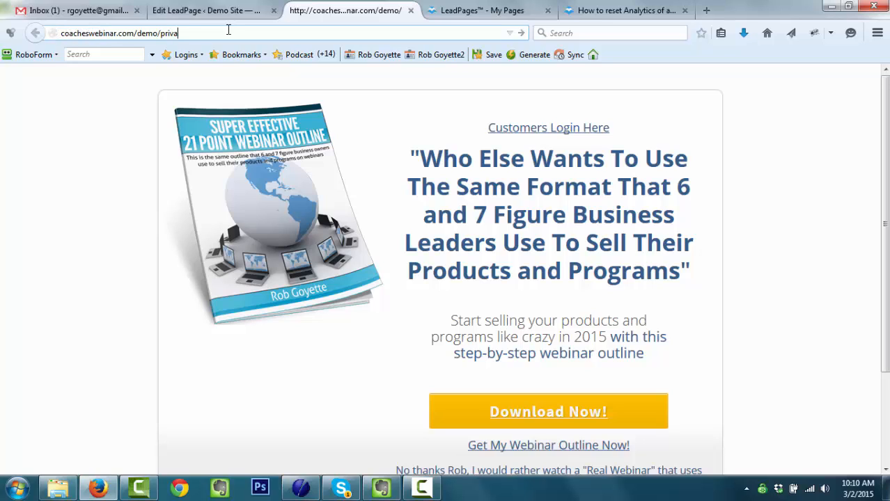
key("Return")
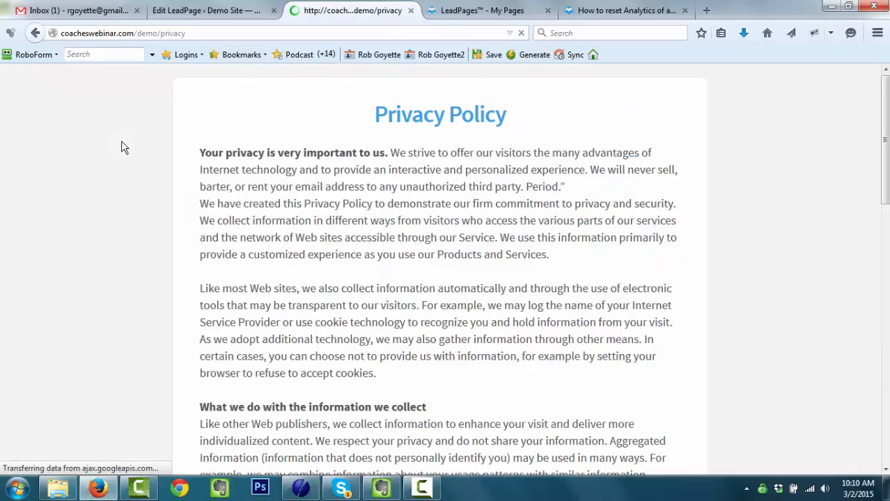
scroll(344, 270, "down", 10)
scroll(344, 270, "up", 10)
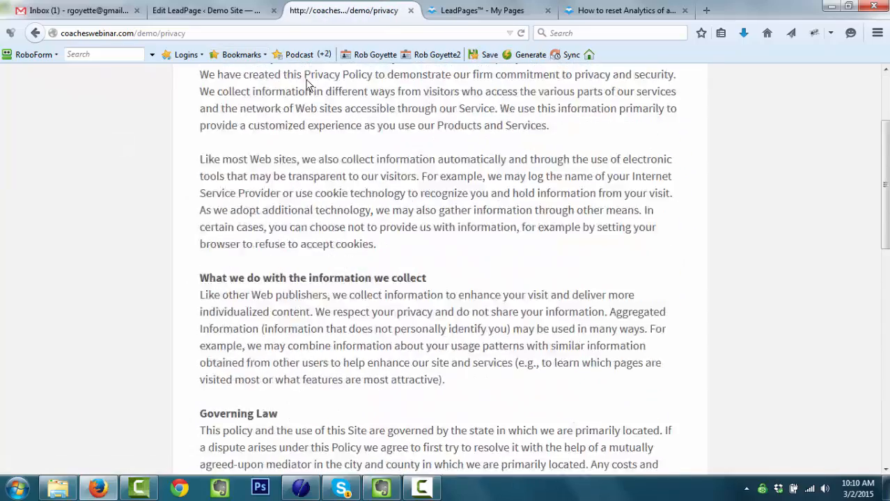
left_click(235, 11)
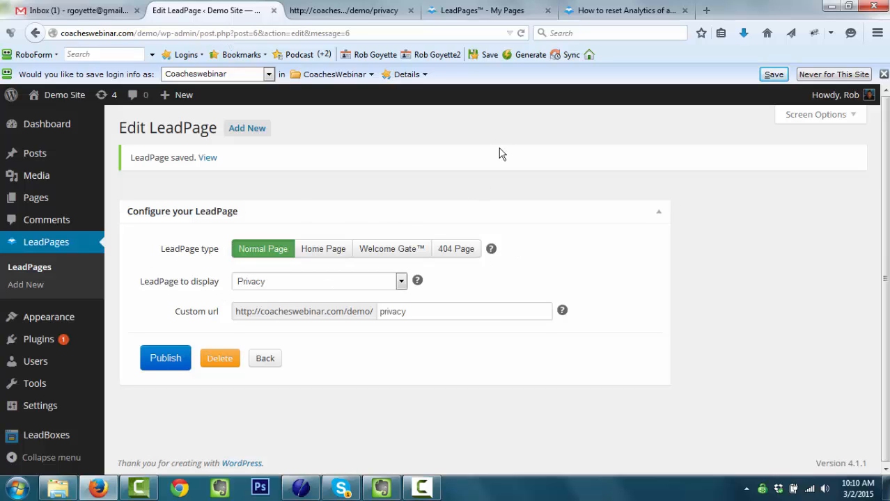
- Select the Evernote note's question about resetting LeadPages stats, then go back to the browser
left_click(381, 488)
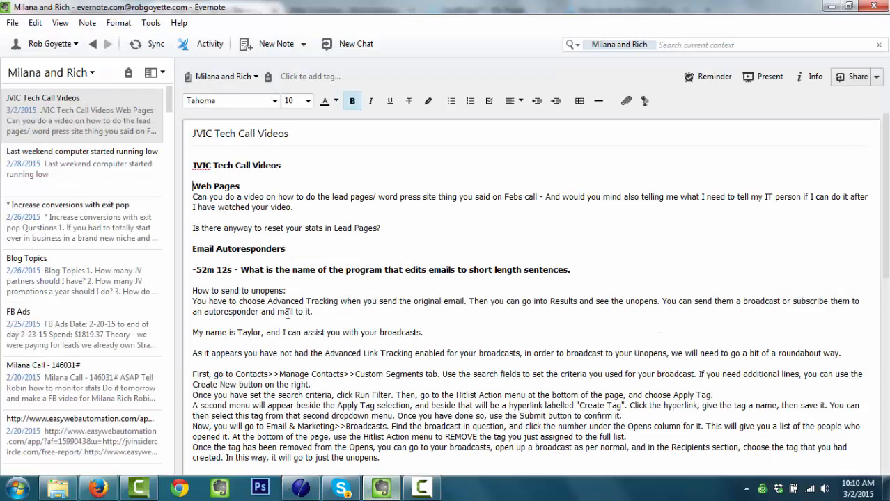
left_click_drag(393, 230, 190, 225)
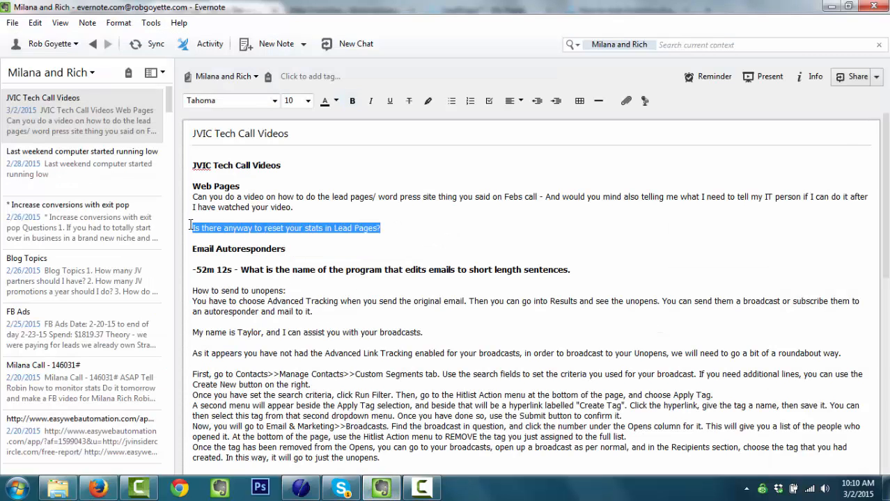
left_click(97, 488)
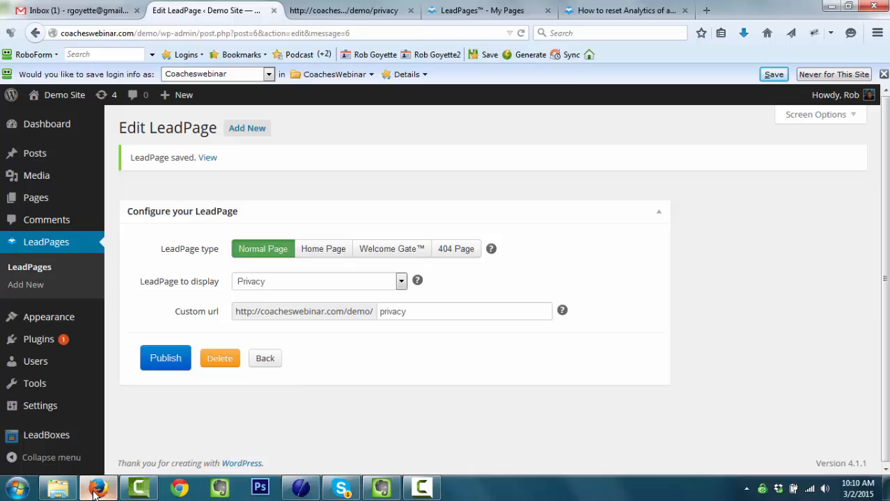
- Read the LeadPages 'How to reset Analytics' support article, then return to the My Pages list
left_click(487, 14)
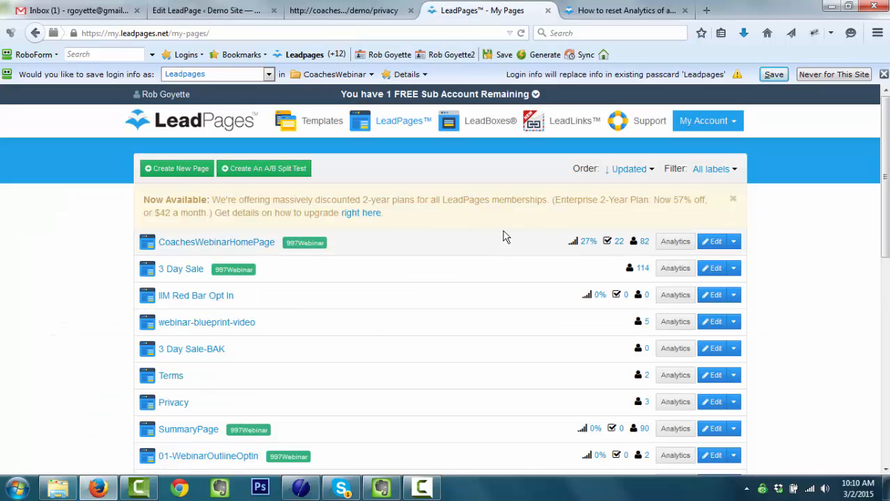
left_click(618, 14)
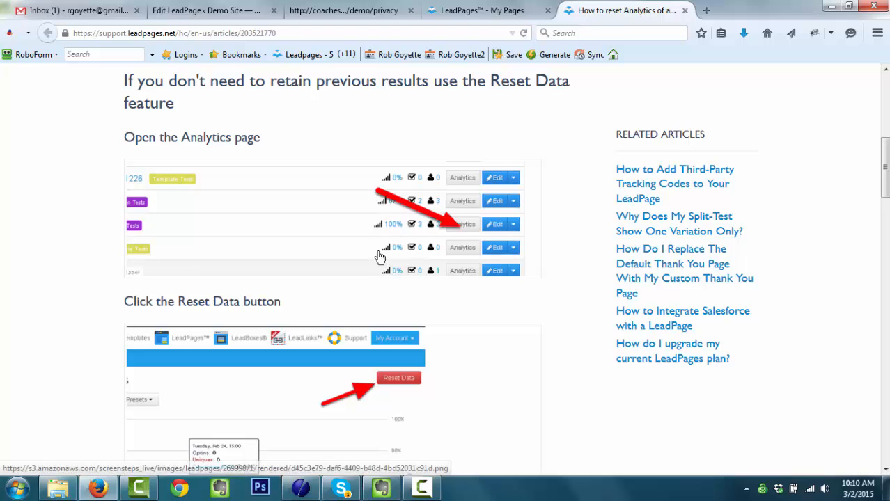
scroll(431, 281, "down", 2)
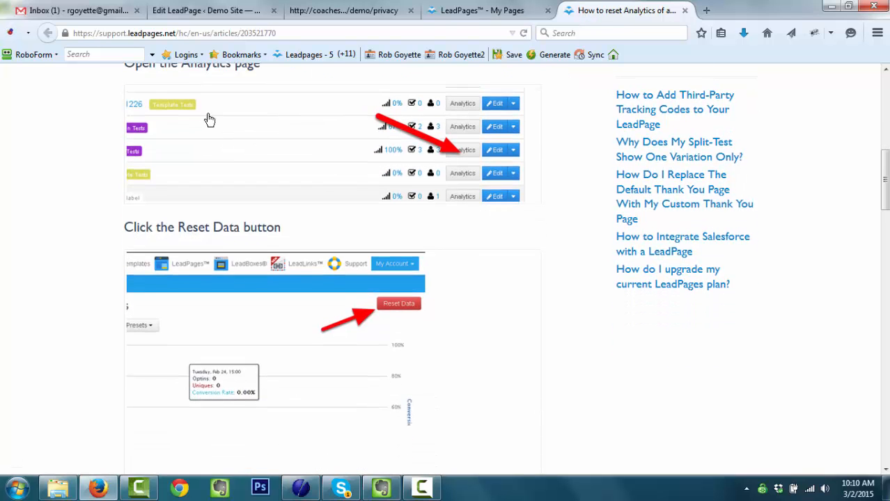
scroll(279, 176, "up", 2)
scroll(433, 272, "down", 2)
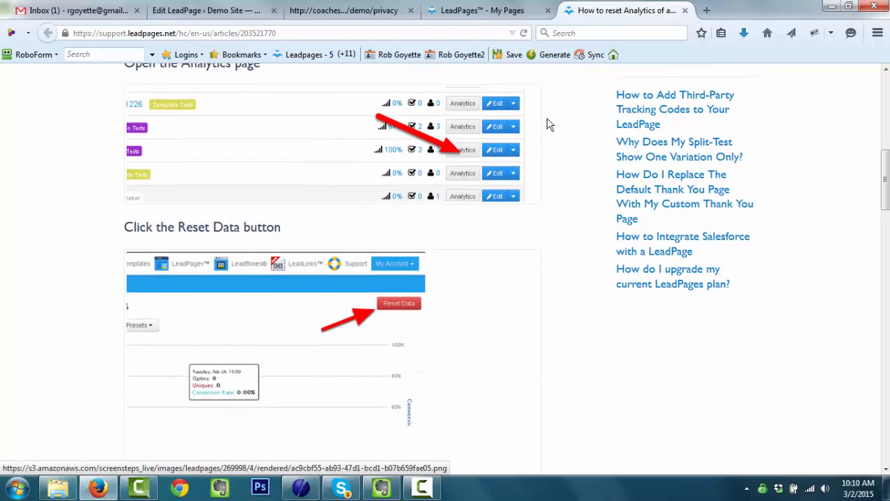
left_click(505, 12)
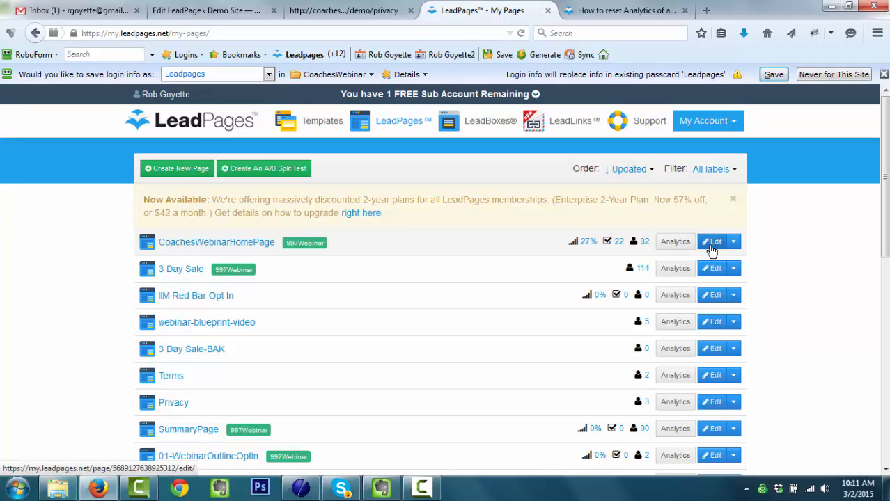
- Reset CoachesWebinarHomePage's analytics data, confirm the wipe, and show its row's extra actions in My Pages
left_click(681, 247)
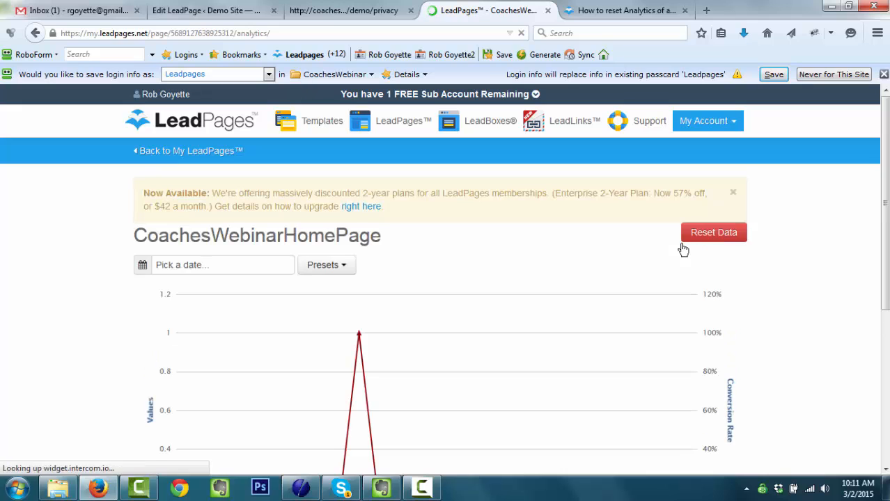
left_click(725, 239)
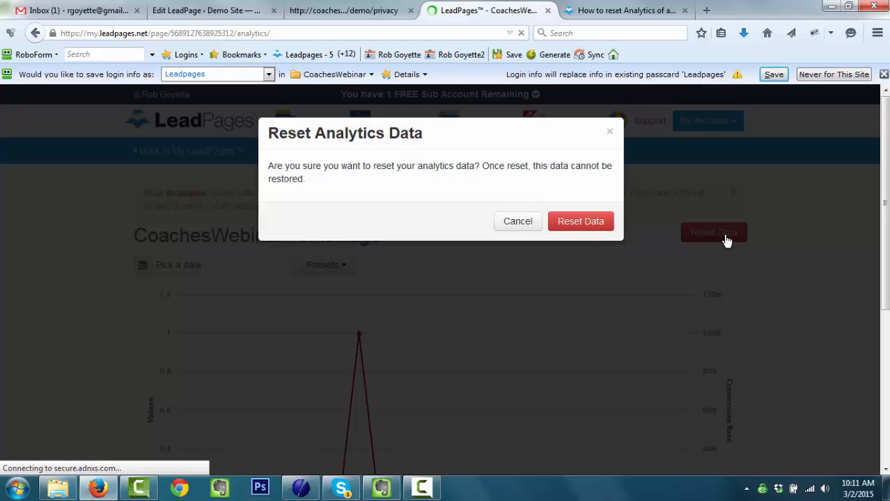
left_click(595, 227)
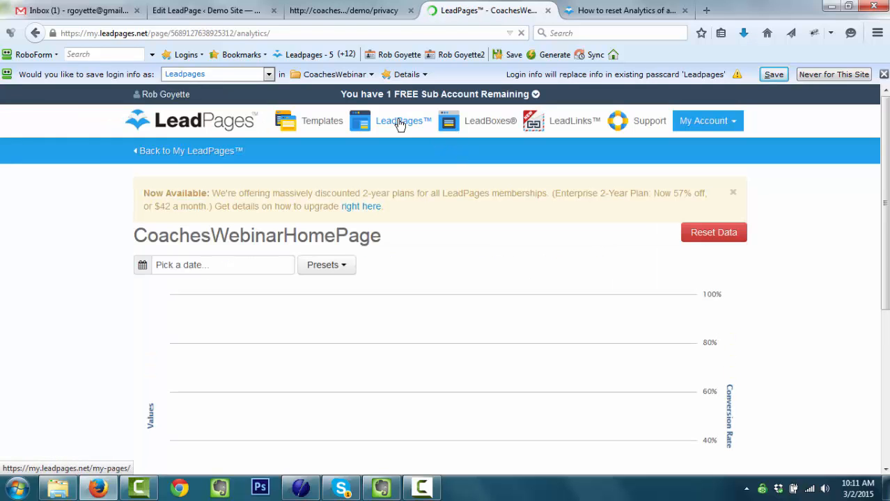
left_click(398, 124)
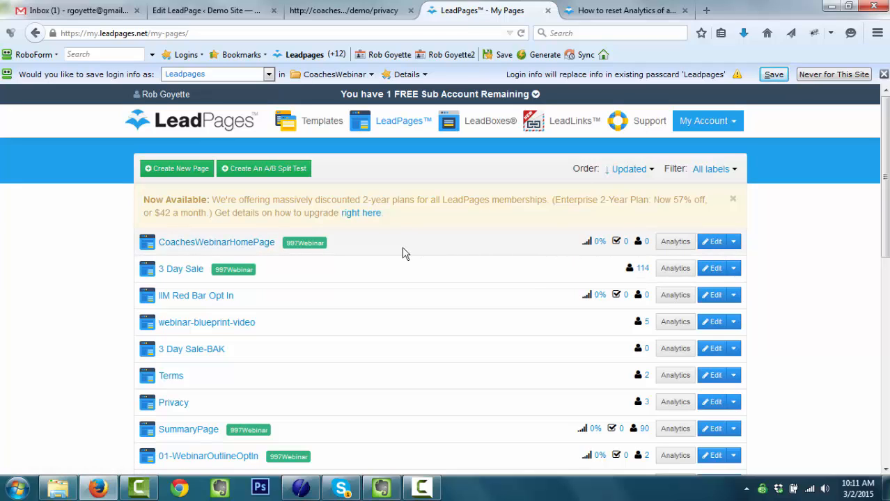
left_click(734, 242)
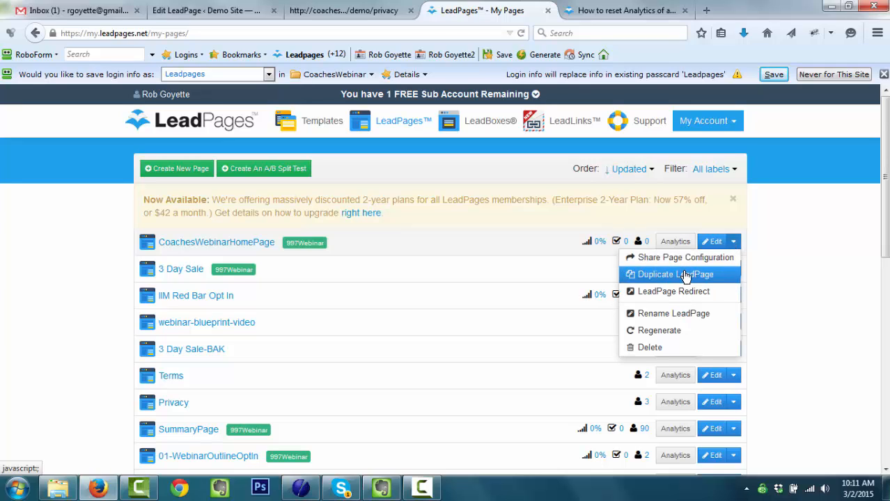
- Switch the WordPress LeadPage type to Home Page, leaving Privacy as the LeadPage to display
left_click(207, 10)
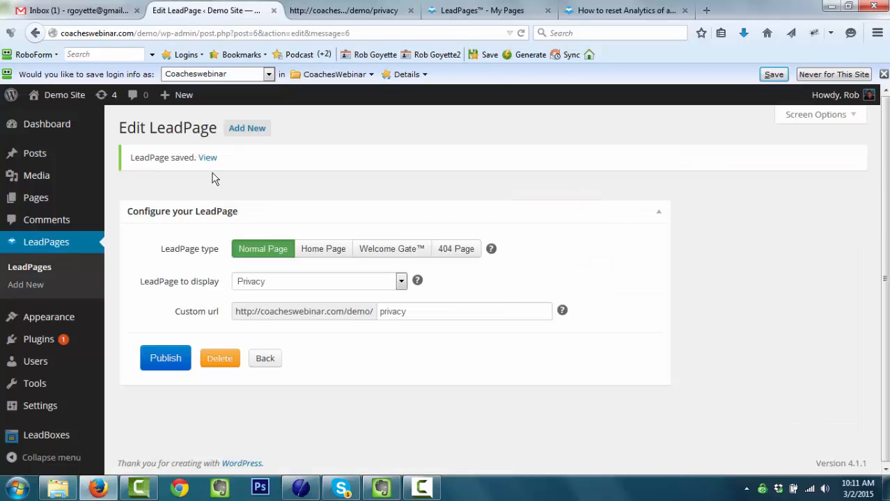
left_click(329, 252)
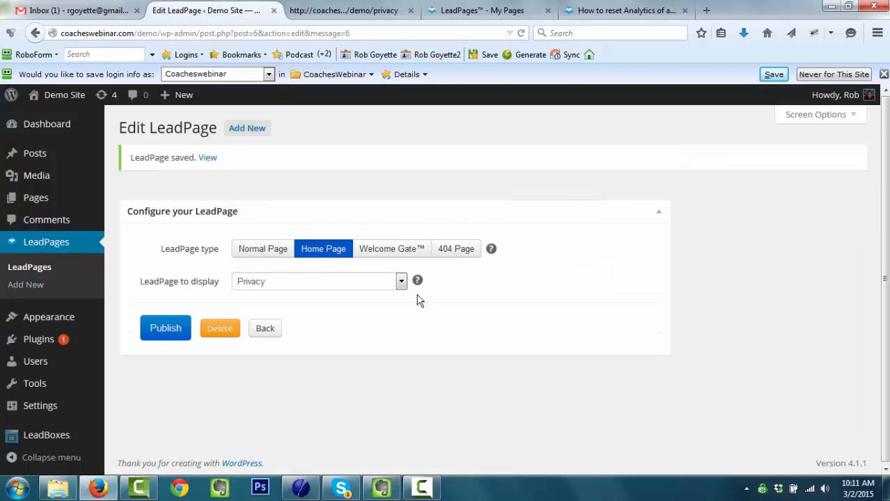
left_click(400, 282)
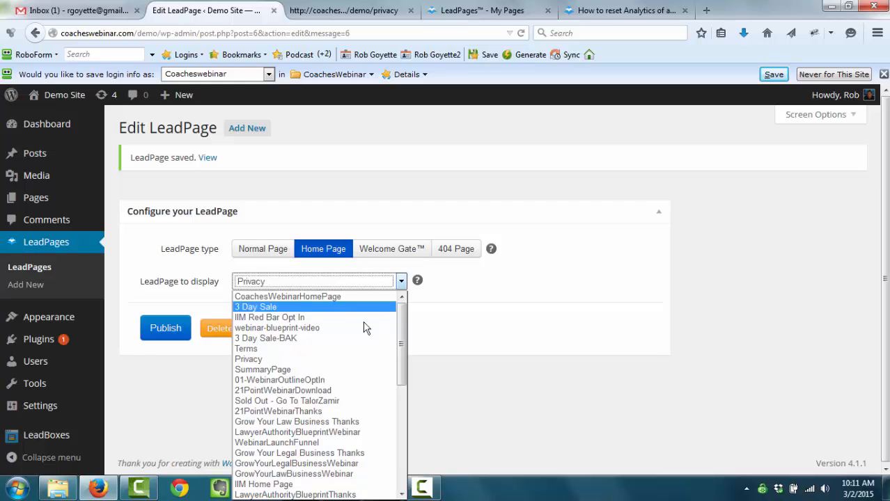
left_click(401, 280)
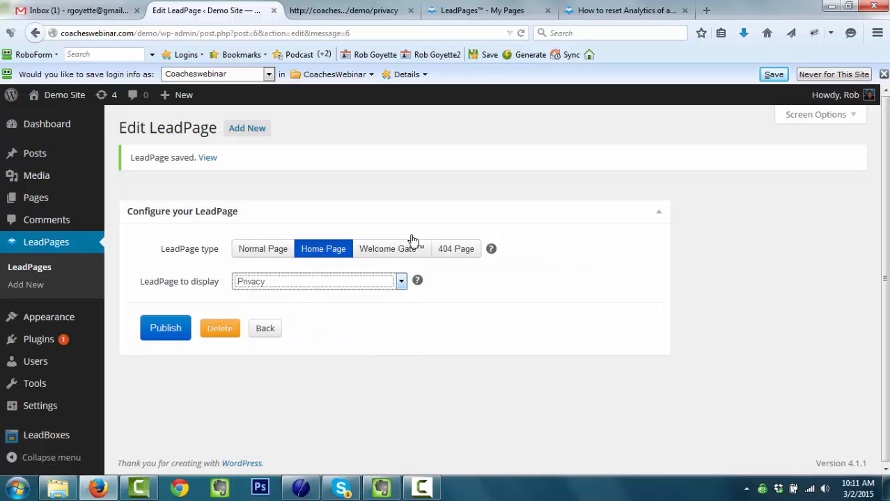